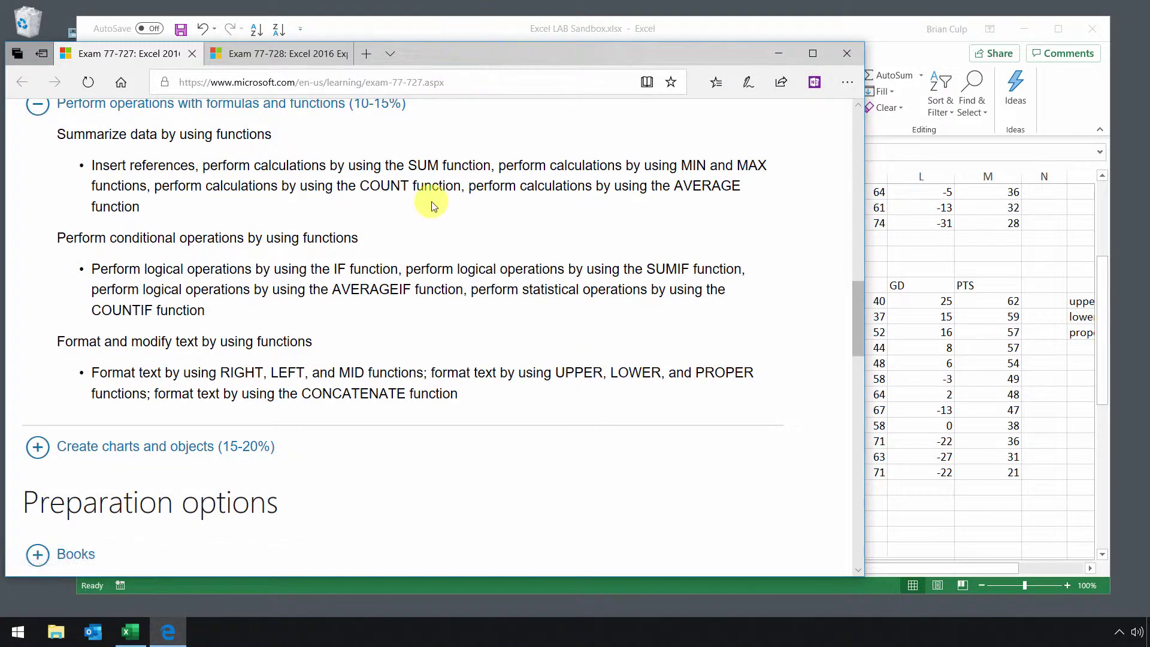
Switch from the Edge exam-objectives page back to the MLS Standings workbook.
click(470, 30)
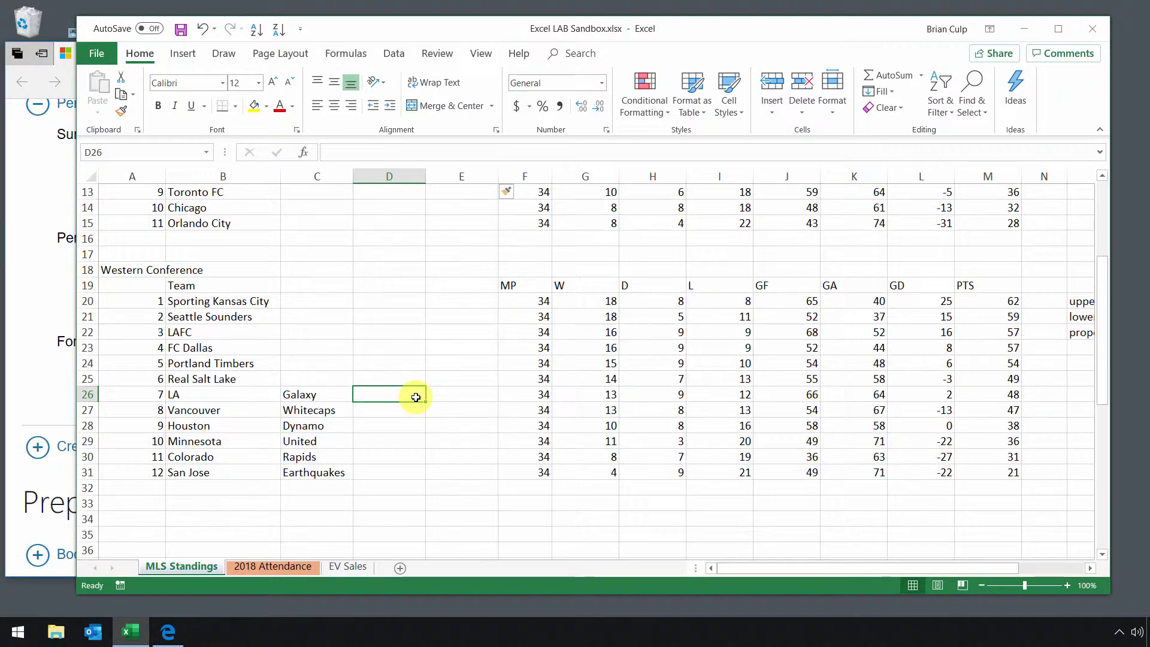
click(48, 392)
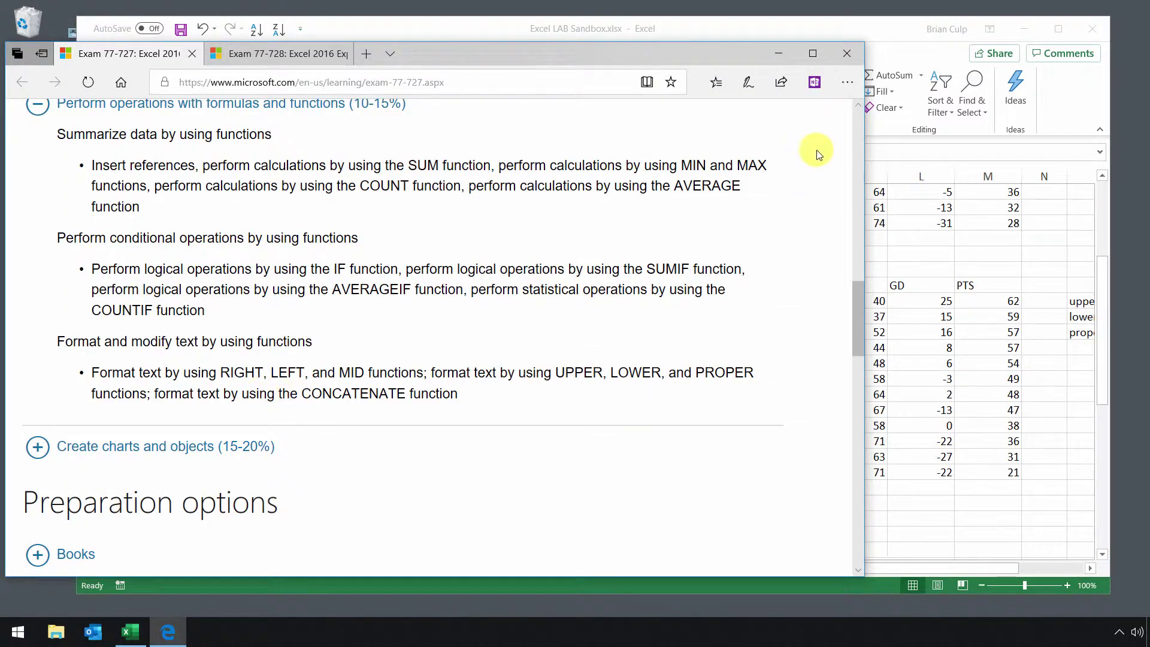
click(757, 30)
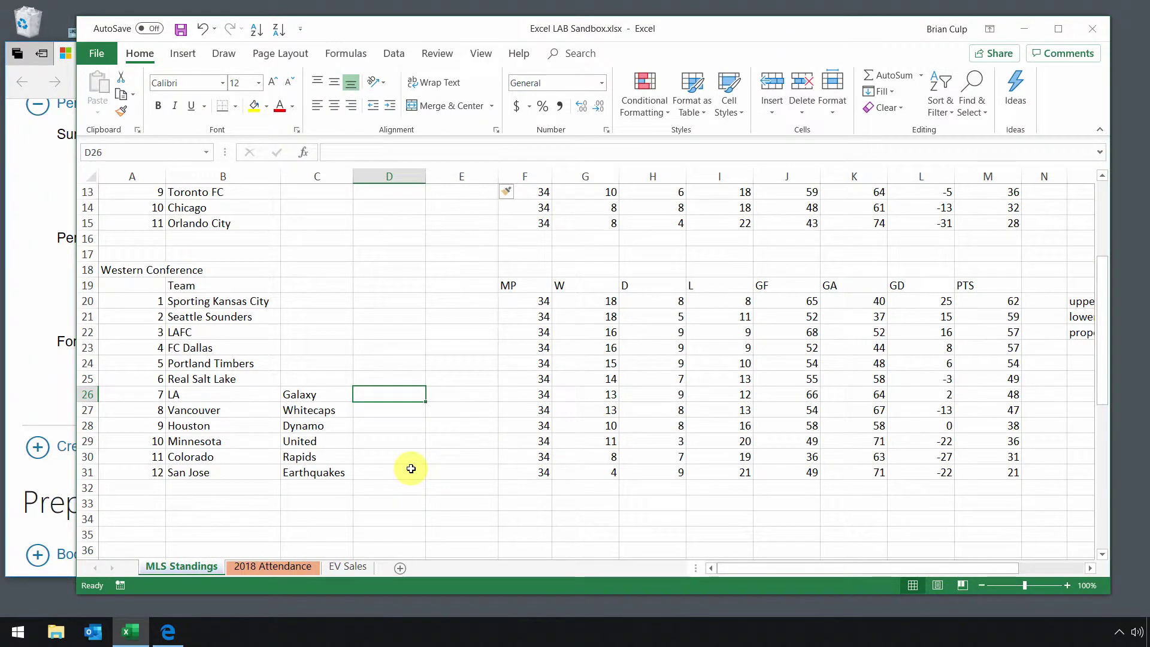
Begin a CONCAT formula in D26 by typing =con and accepting CONCAT.
text(=con)
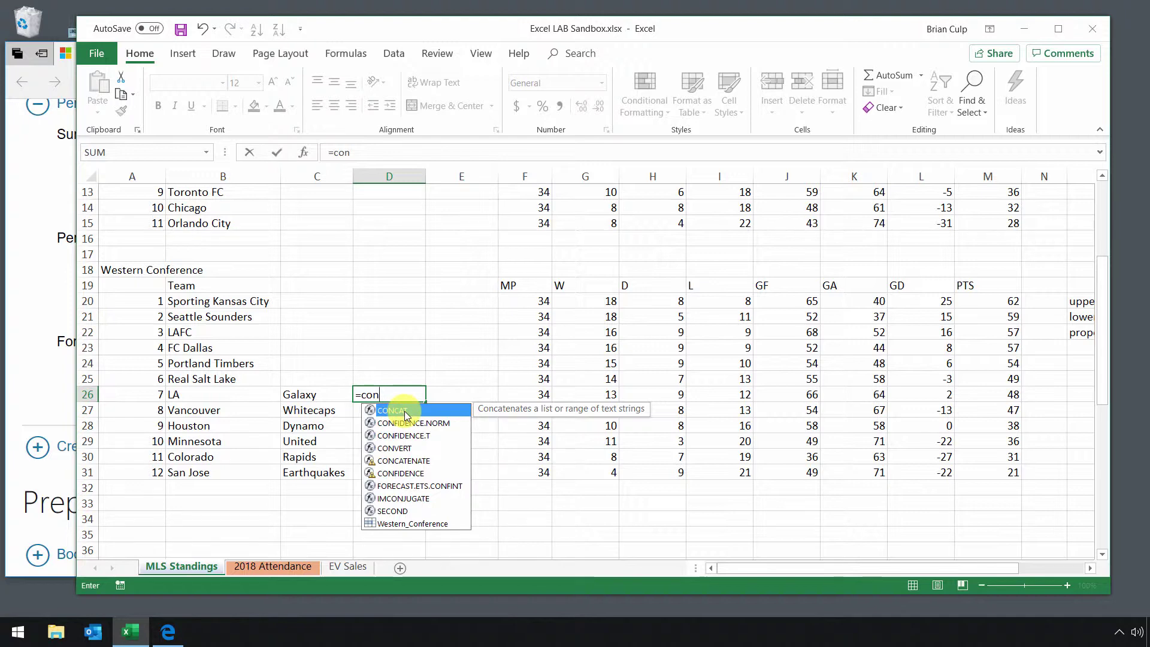
double_click(404, 411)
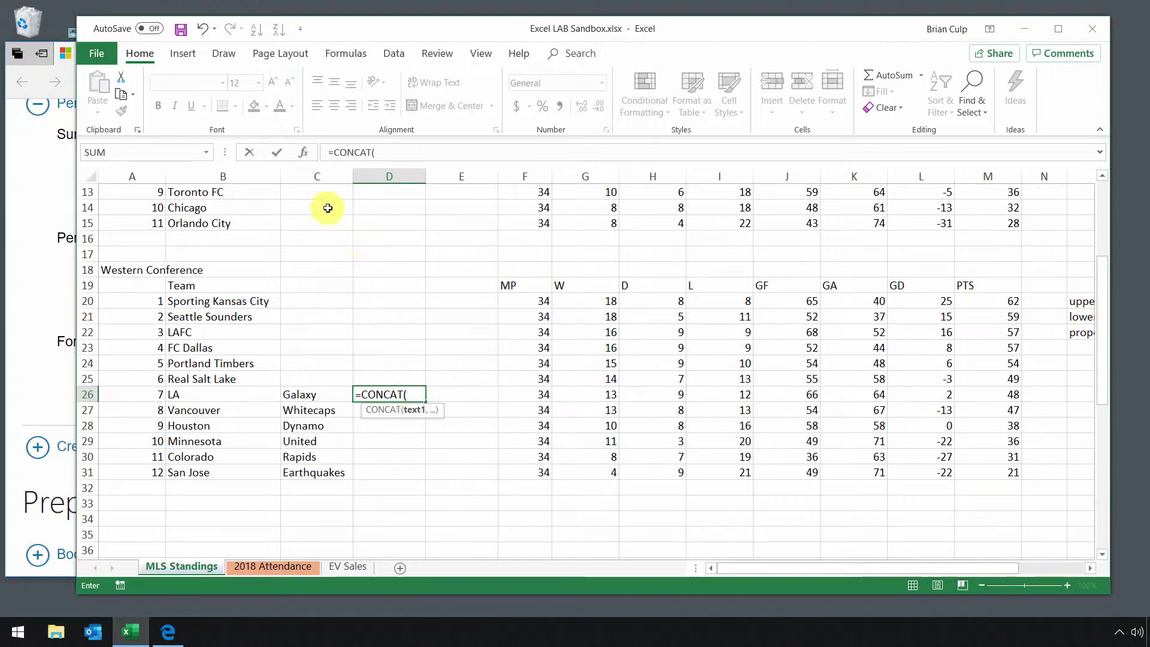
Fill the CONCAT arguments with B26, " " and C26, giving =CONCAT(B26," ",C26).
click(307, 154)
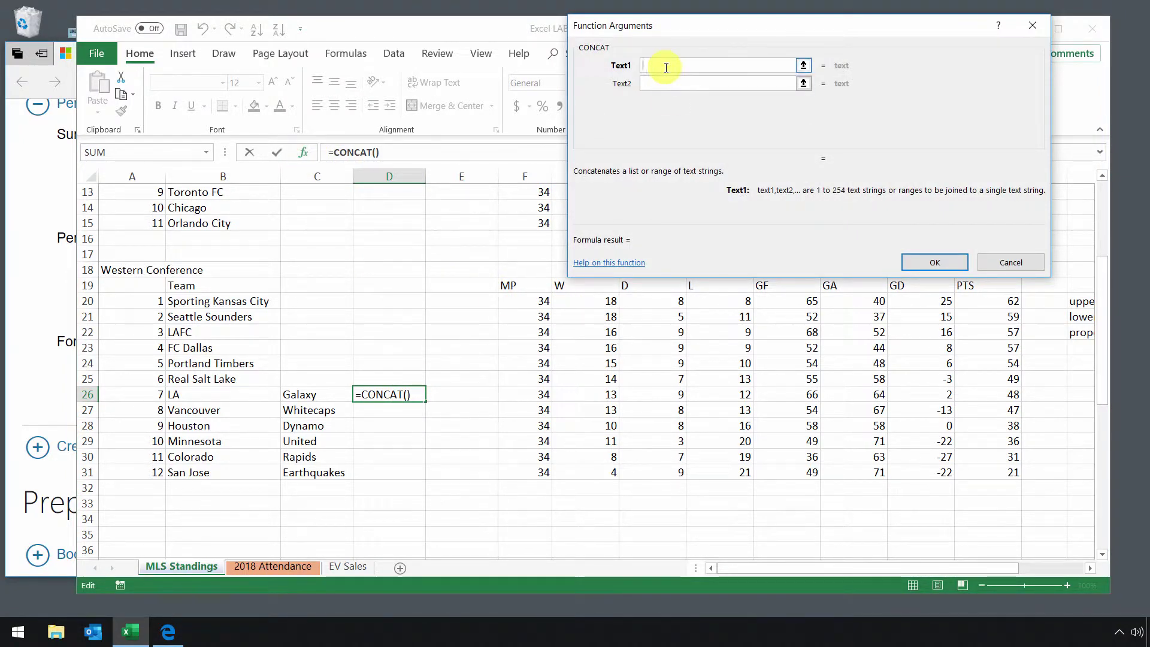
drag(664, 28, 649, 52)
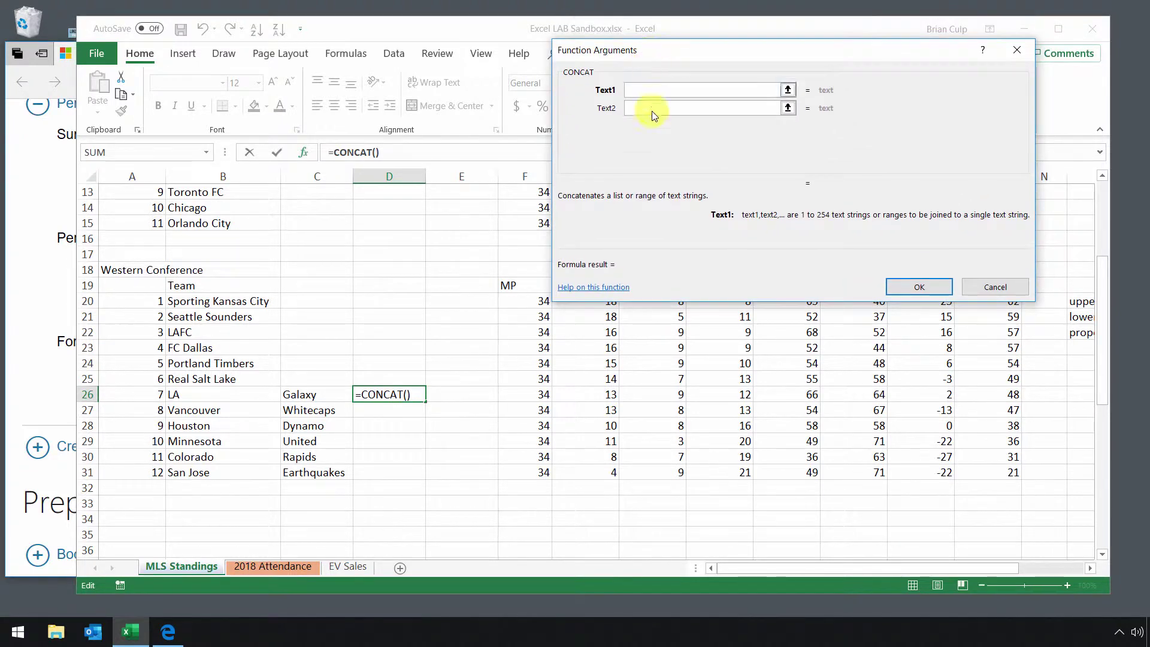
click(787, 90)
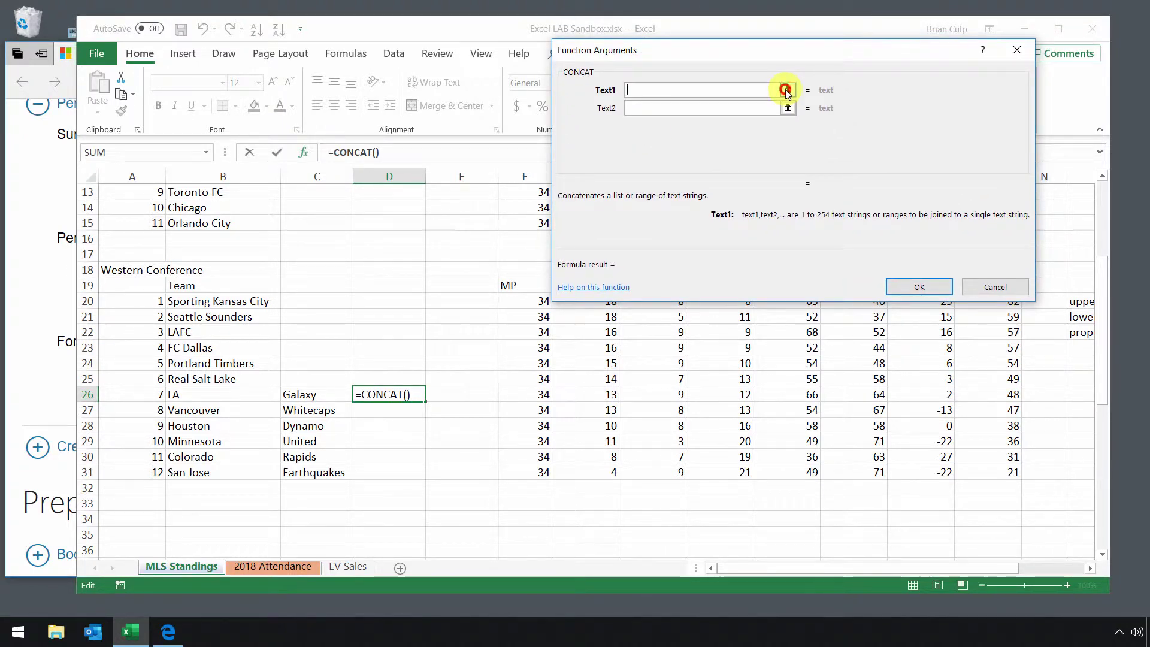
click(216, 393)
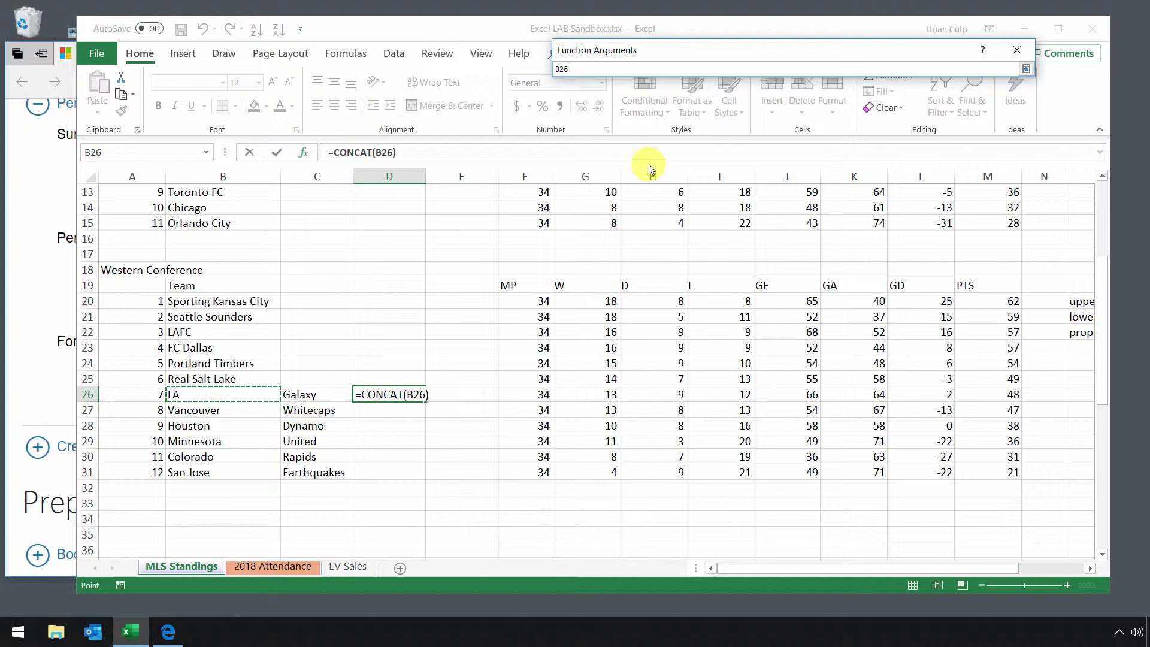
key(Return)
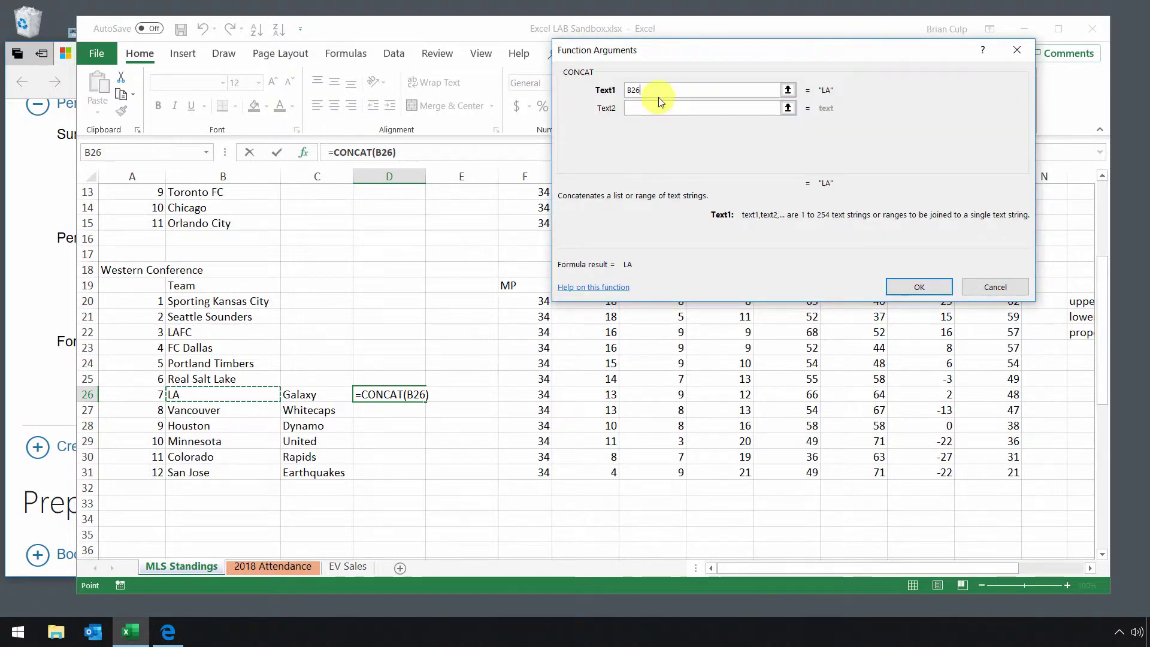
key(Tab)
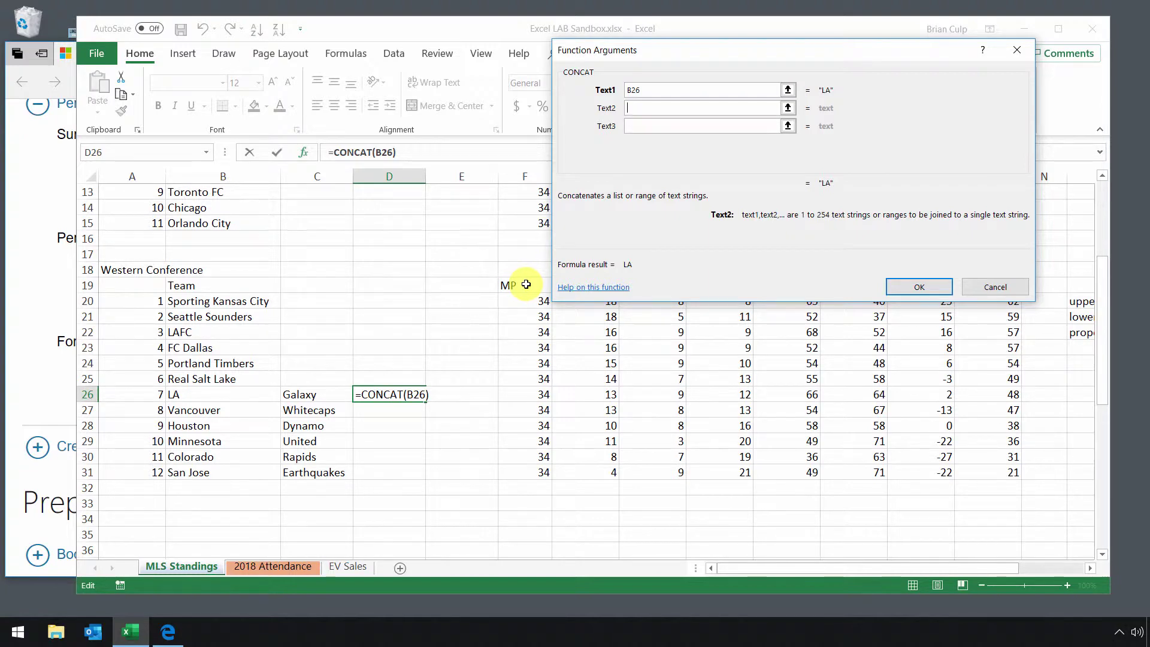
text(" ")
key(Tab)
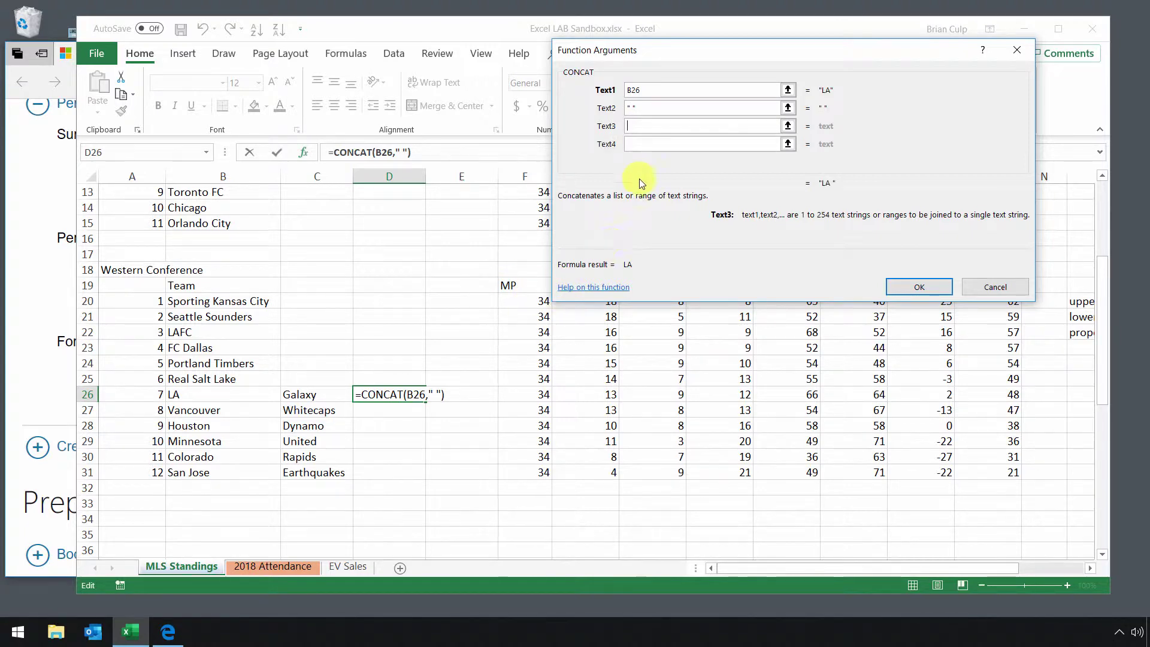
click(310, 392)
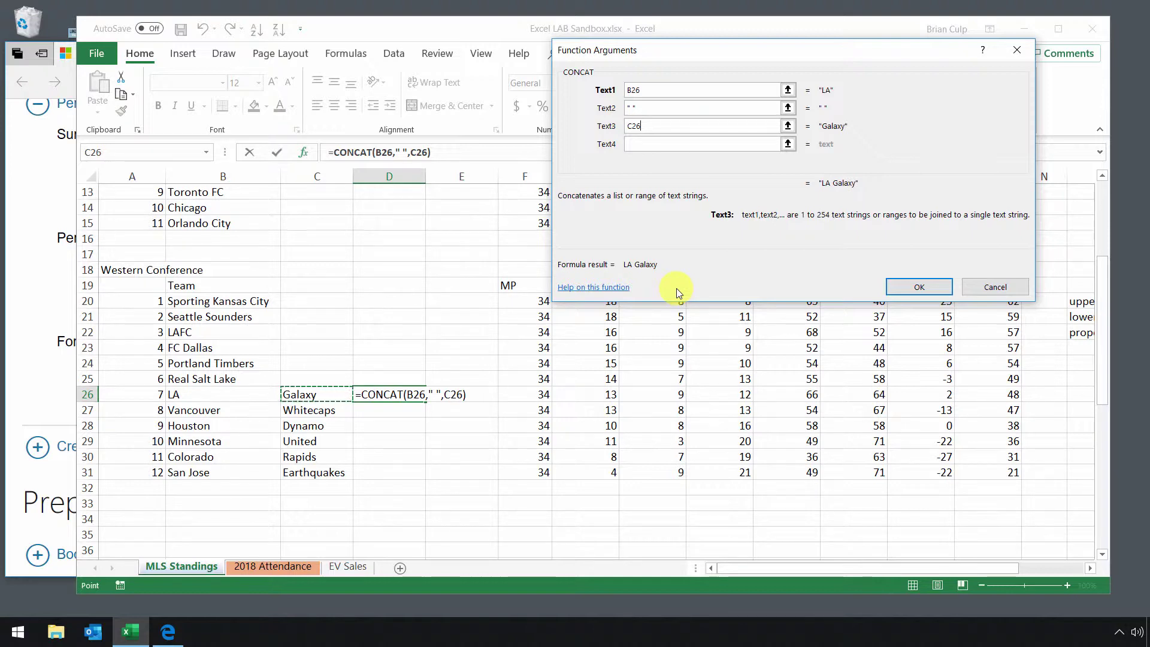
Confirm the CONCAT formula, fill it down to D31, then delete D26:D31 and reselect D26.
click(907, 286)
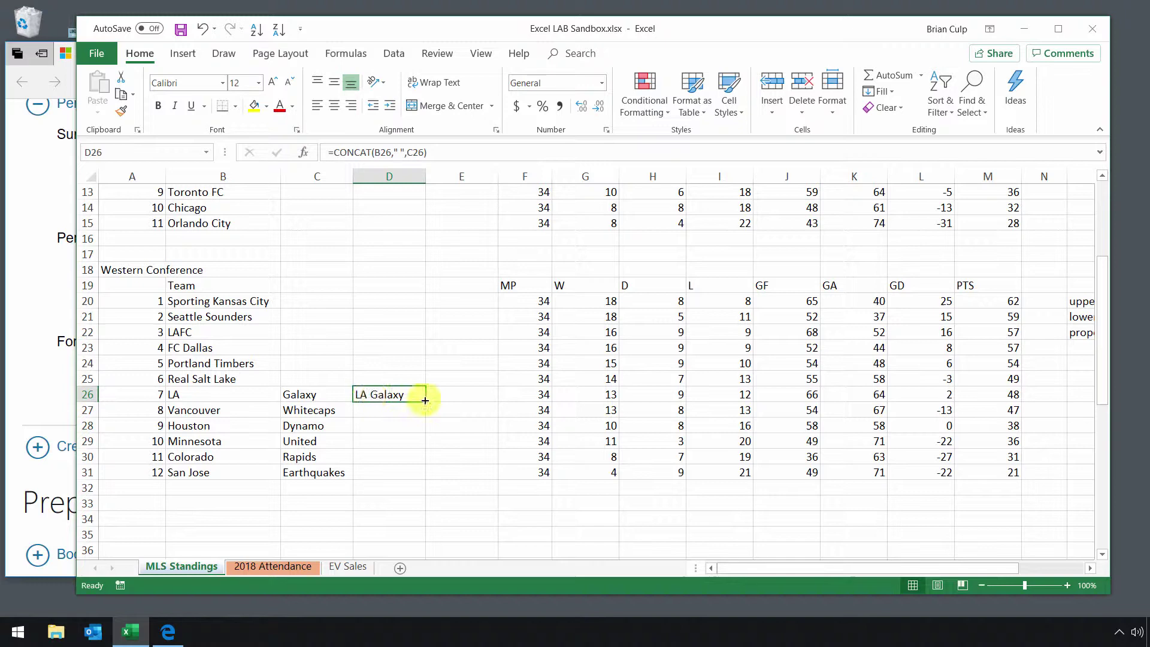
drag(425, 400, 418, 477)
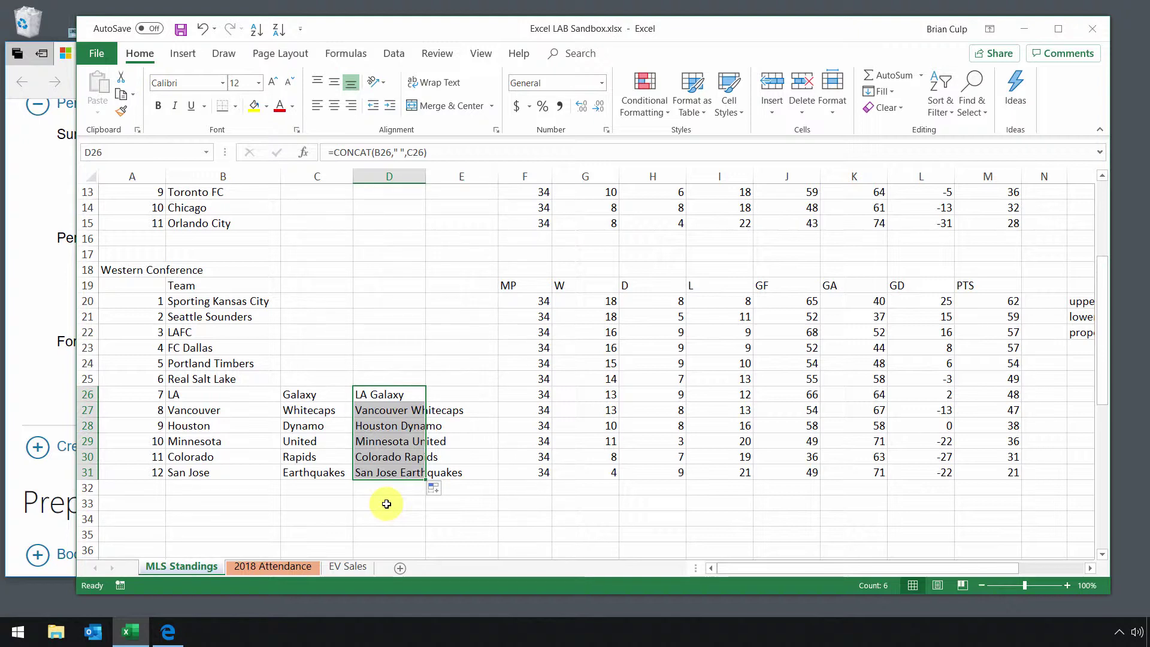
key(Delete)
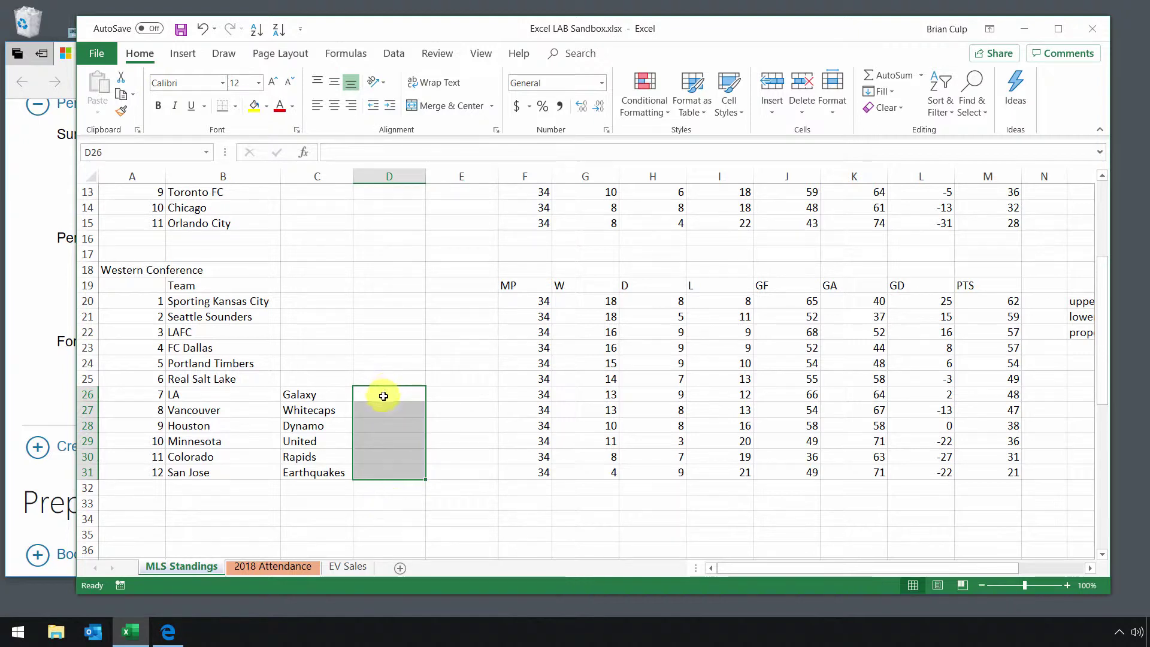
click(383, 395)
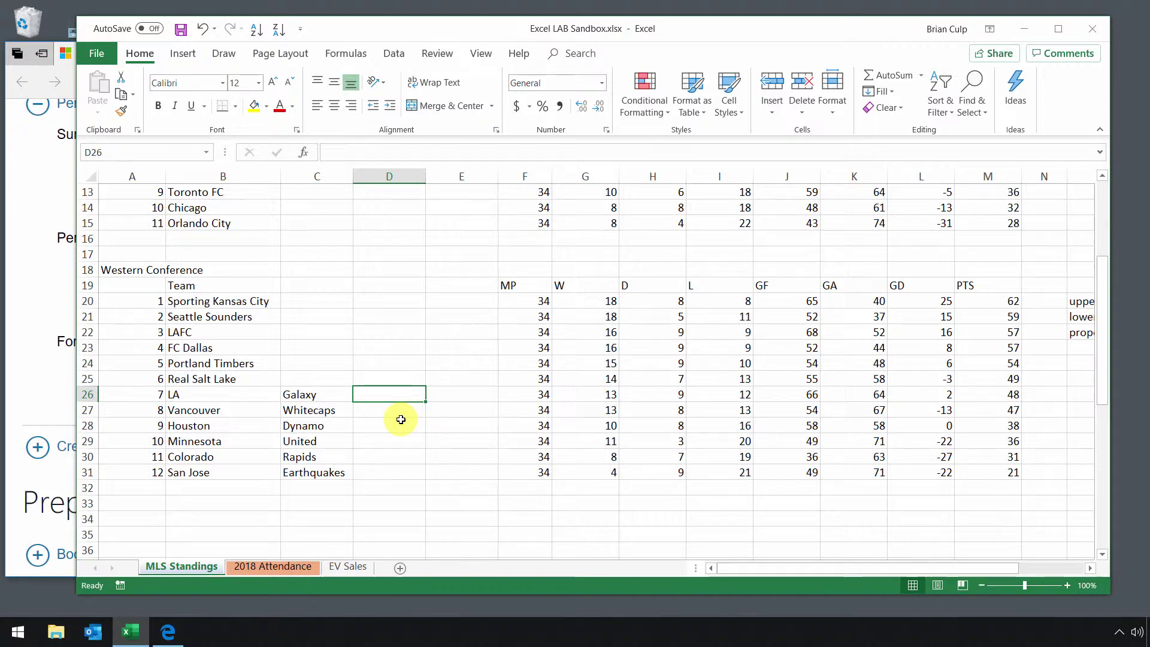
Flash Fill 'LA - Galaxy'-style names through D31, then bring the Edge exam page forward.
text(LA -)
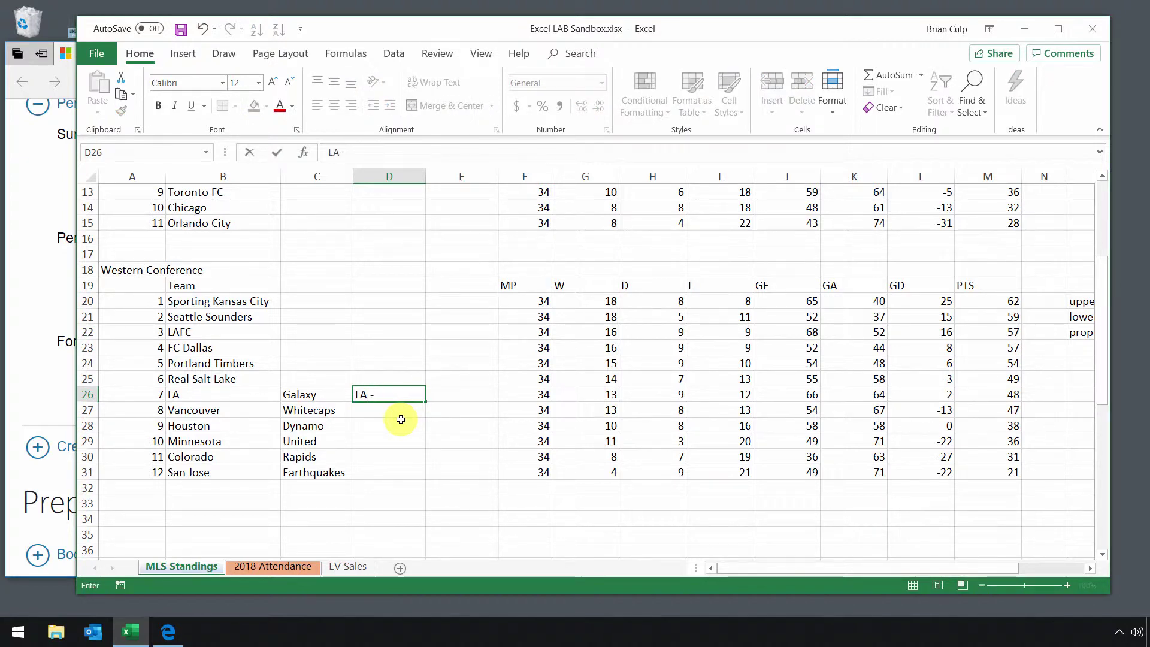
text( Galaxy)
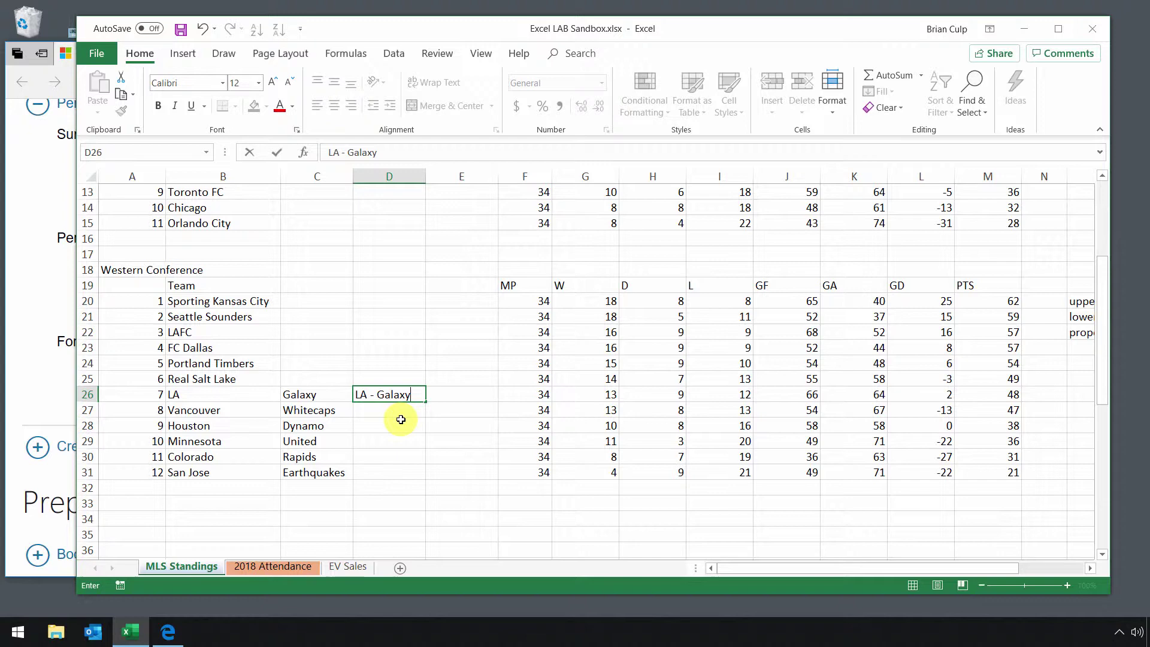
key(Return)
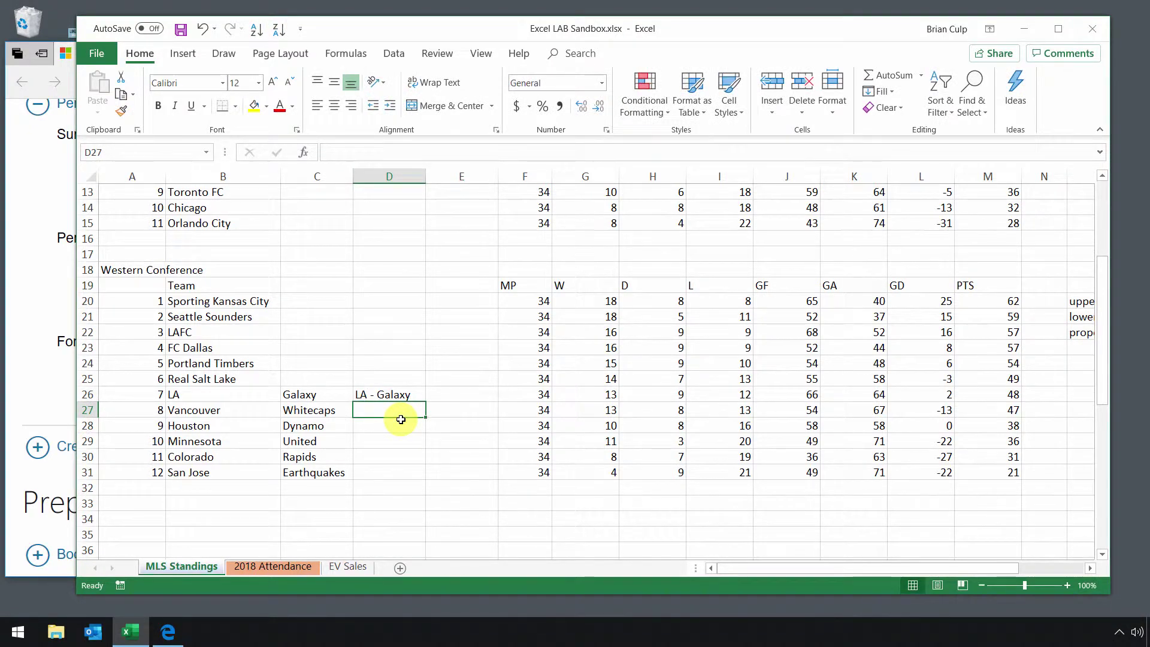
text(Vancouver - Whitecaps)
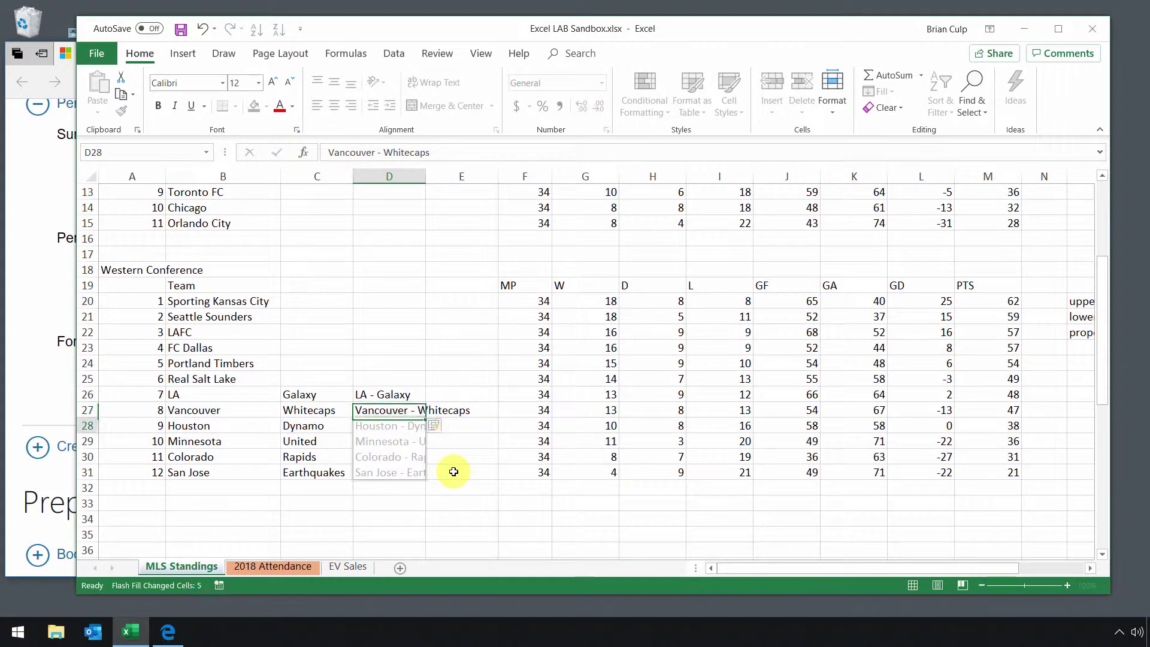
key(Return)
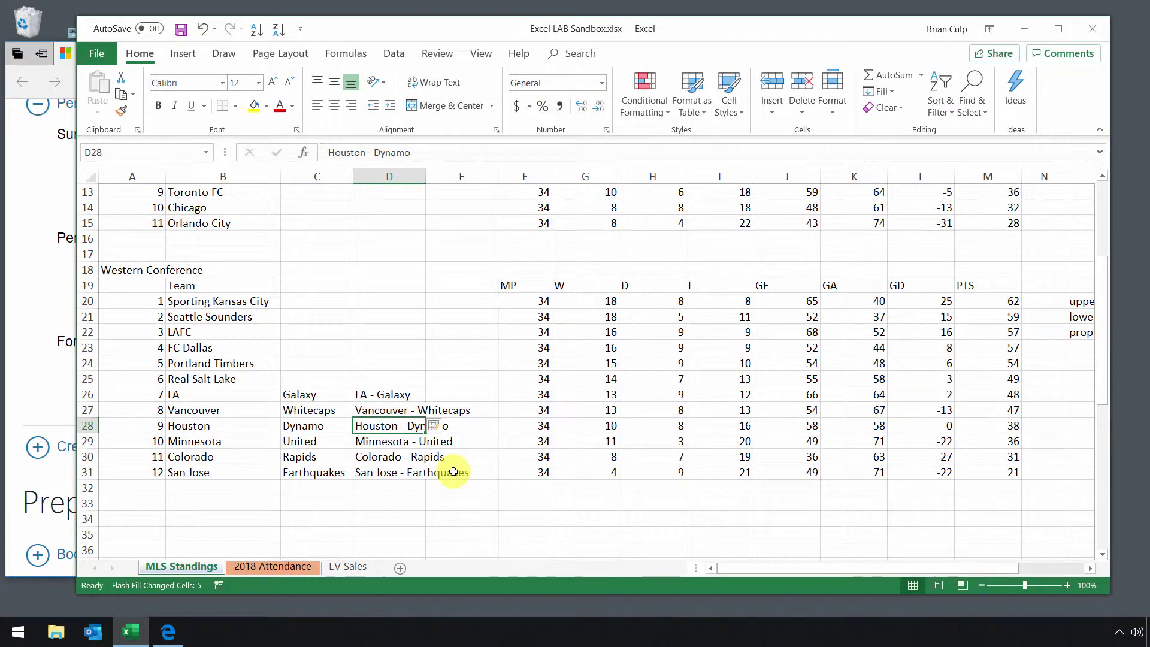
click(402, 488)
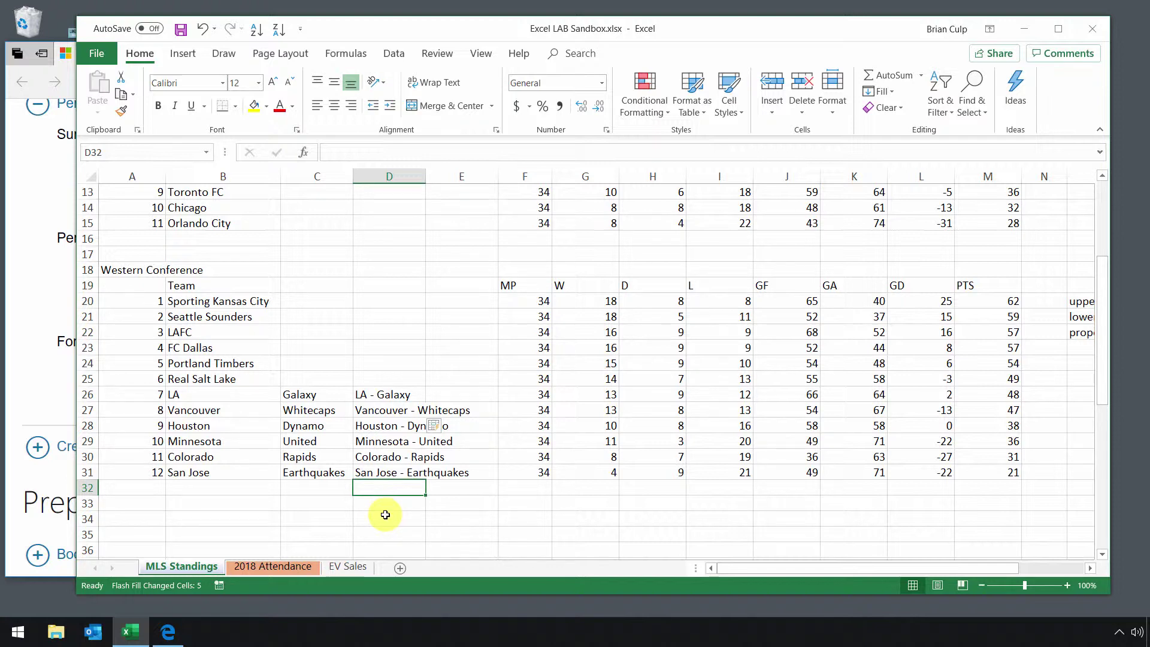
click(46, 390)
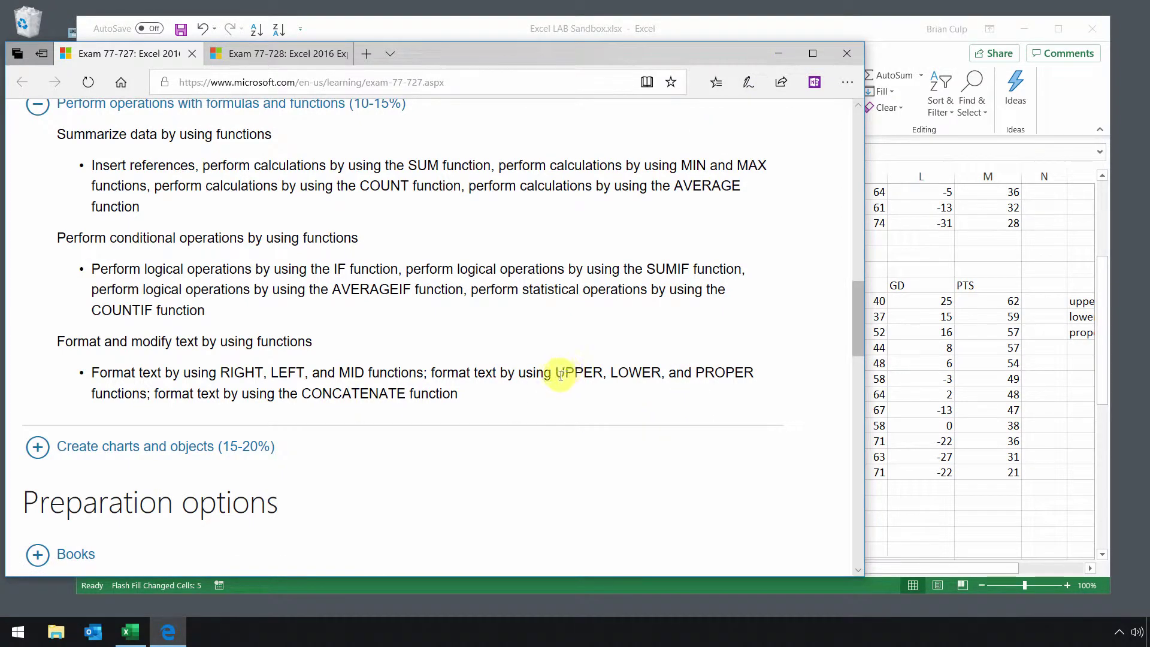
Back in Excel, delete the hyphenated names from D26:D31 and select D26.
click(689, 30)
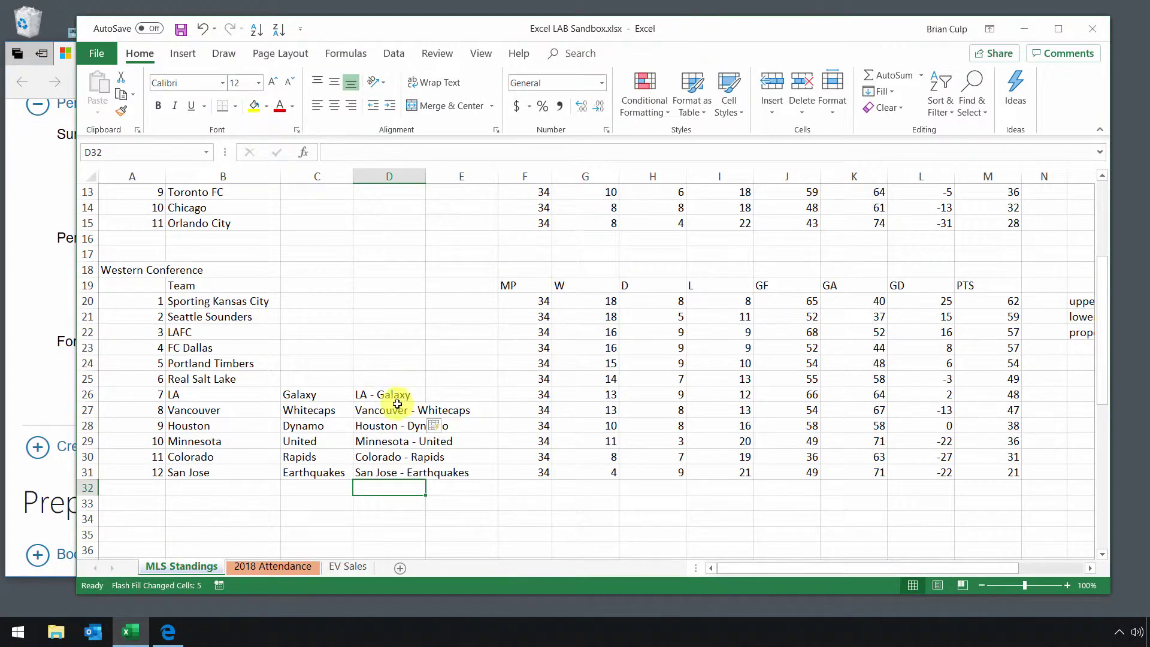
drag(395, 398, 401, 473)
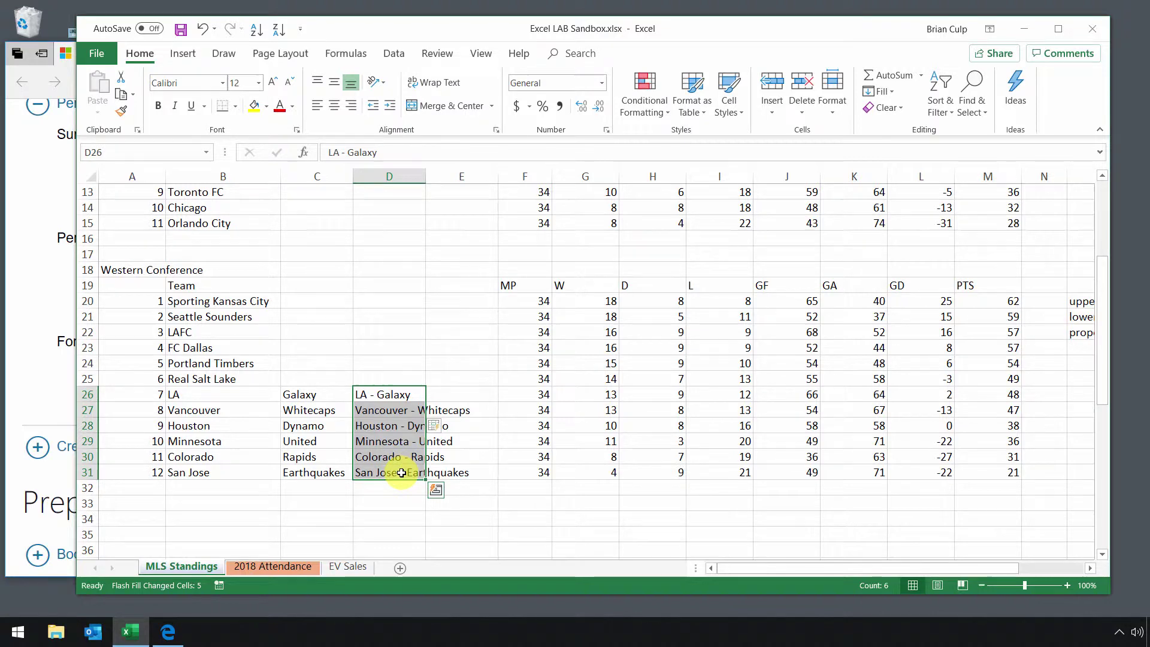
key(Delete)
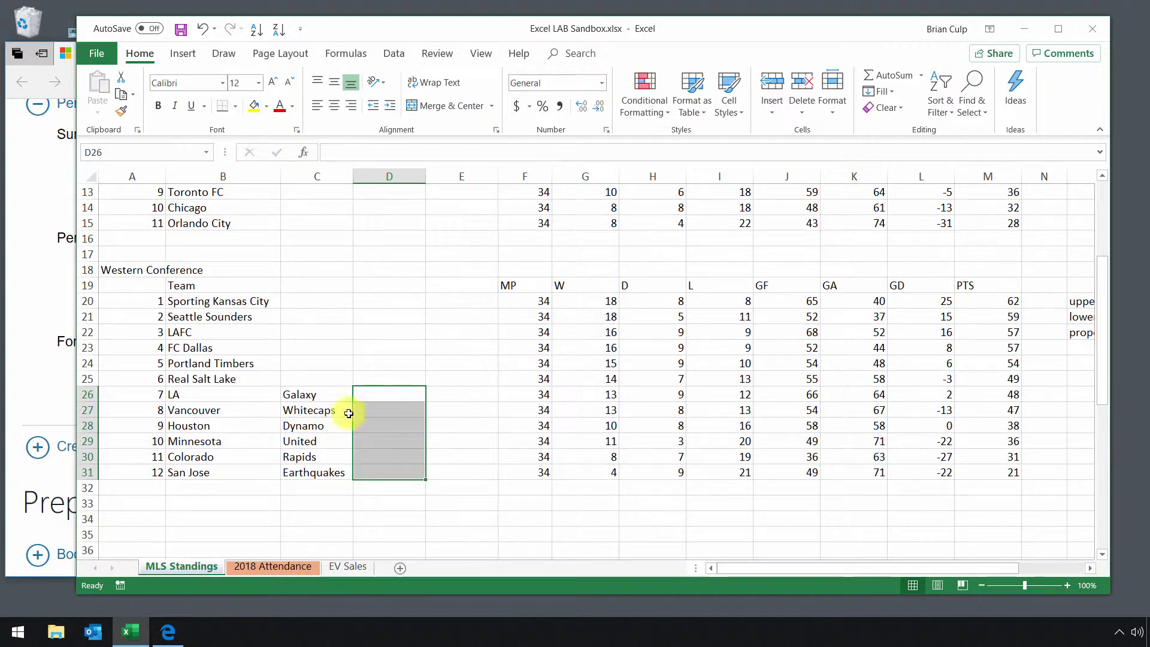
click(379, 397)
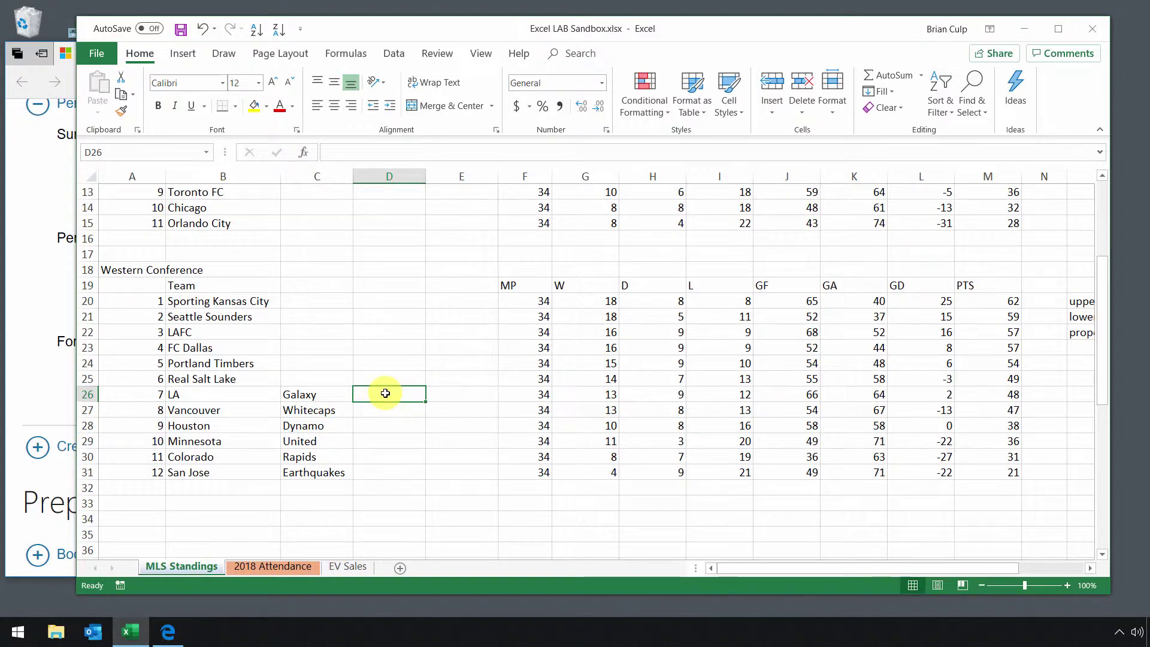
Enter =UPPER(C26) in D26 and fill it down to D31, giving GALAXY through EARTHQUAKES.
text(=)
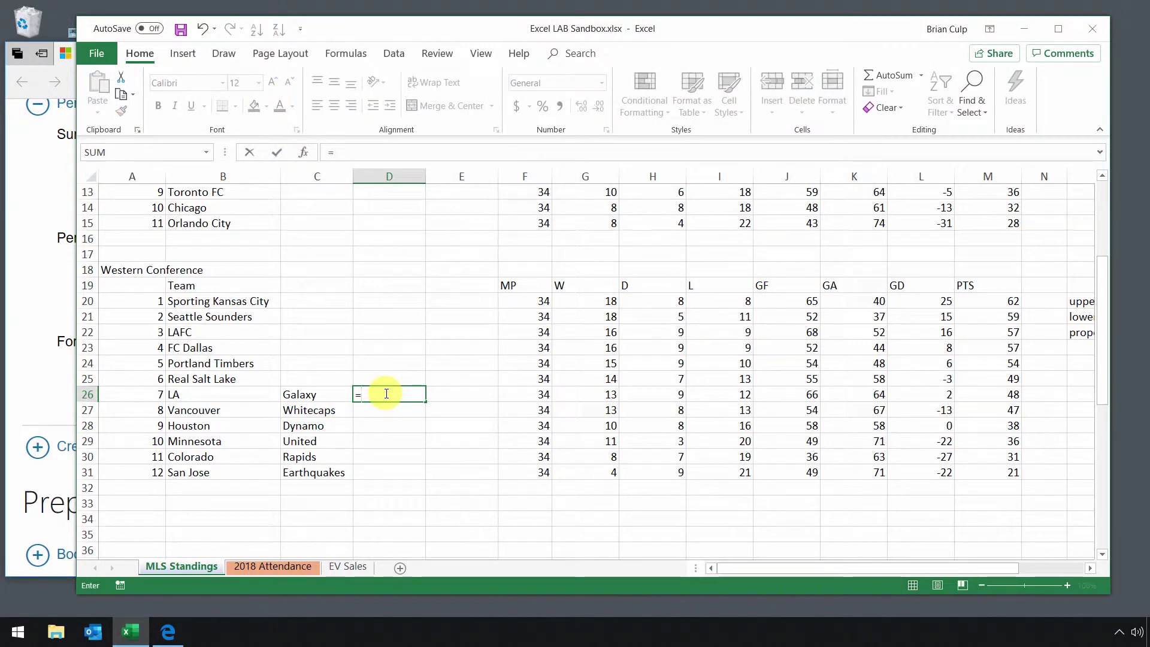
text(up)
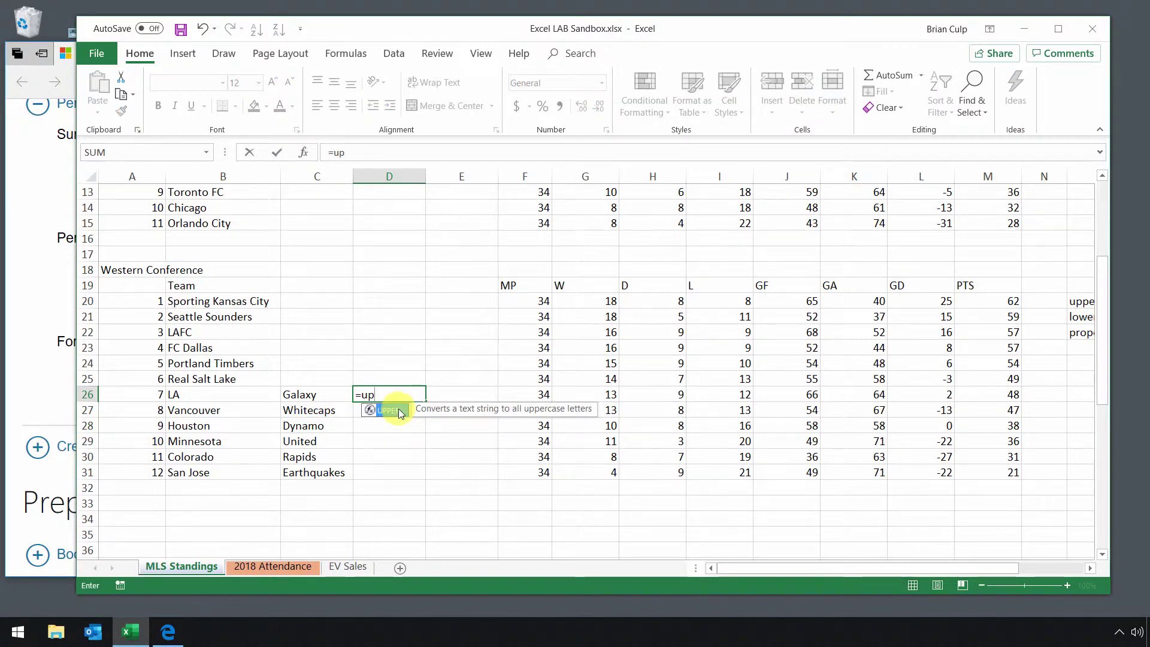
double_click(398, 409)
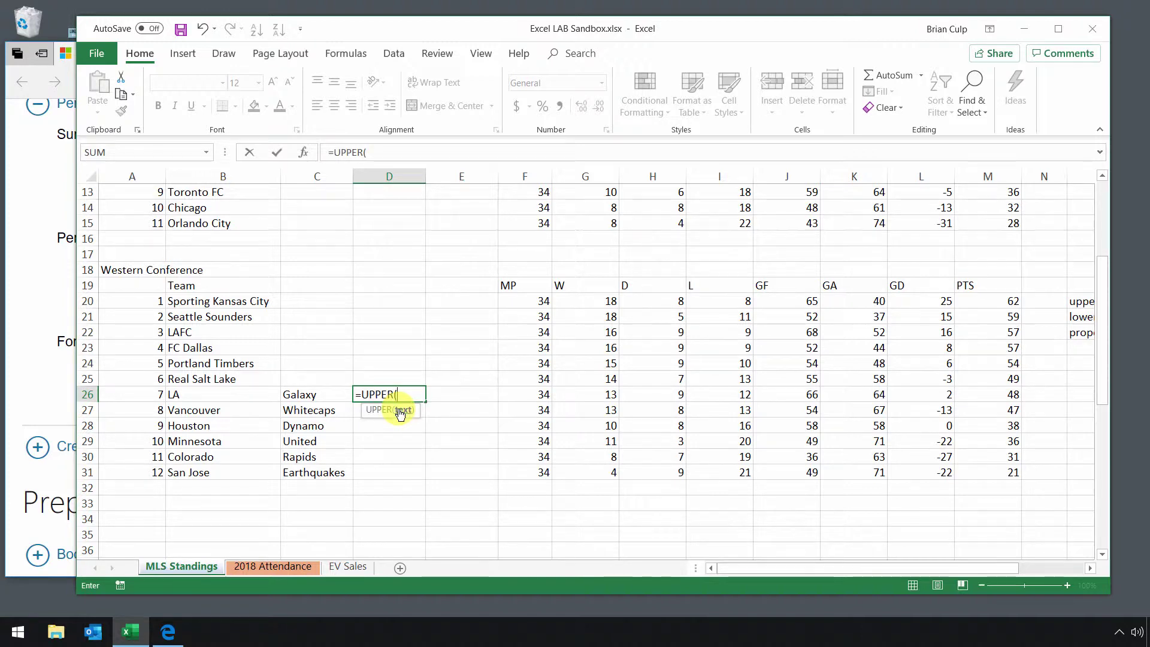
click(304, 152)
click(305, 395)
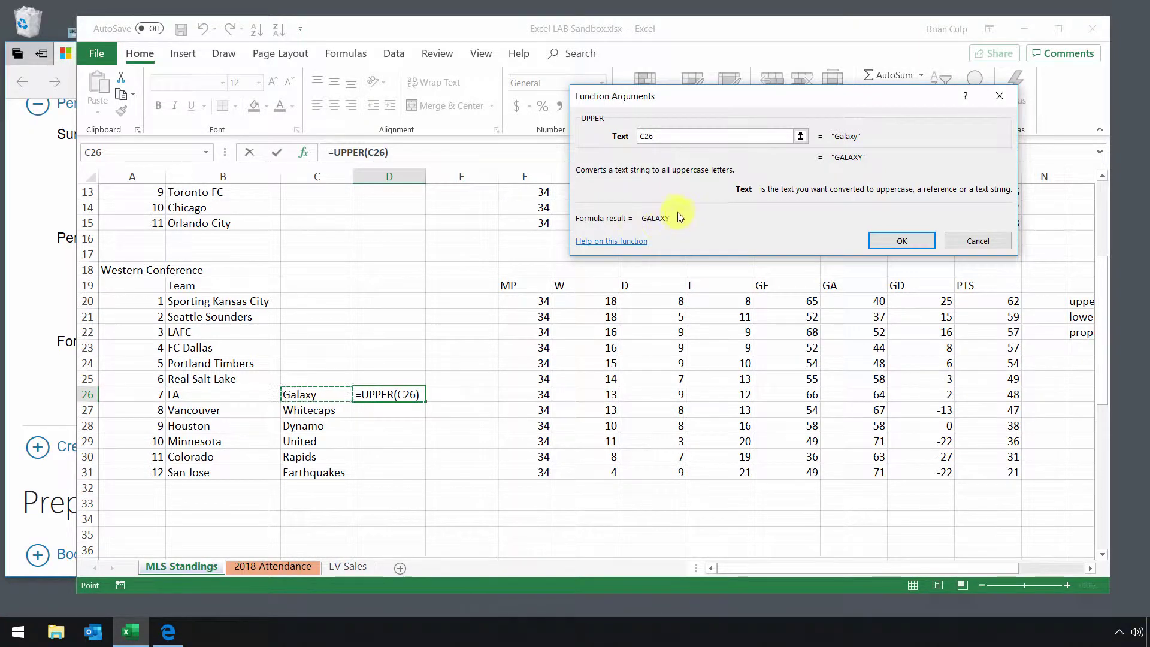
click(907, 244)
drag(427, 402, 467, 485)
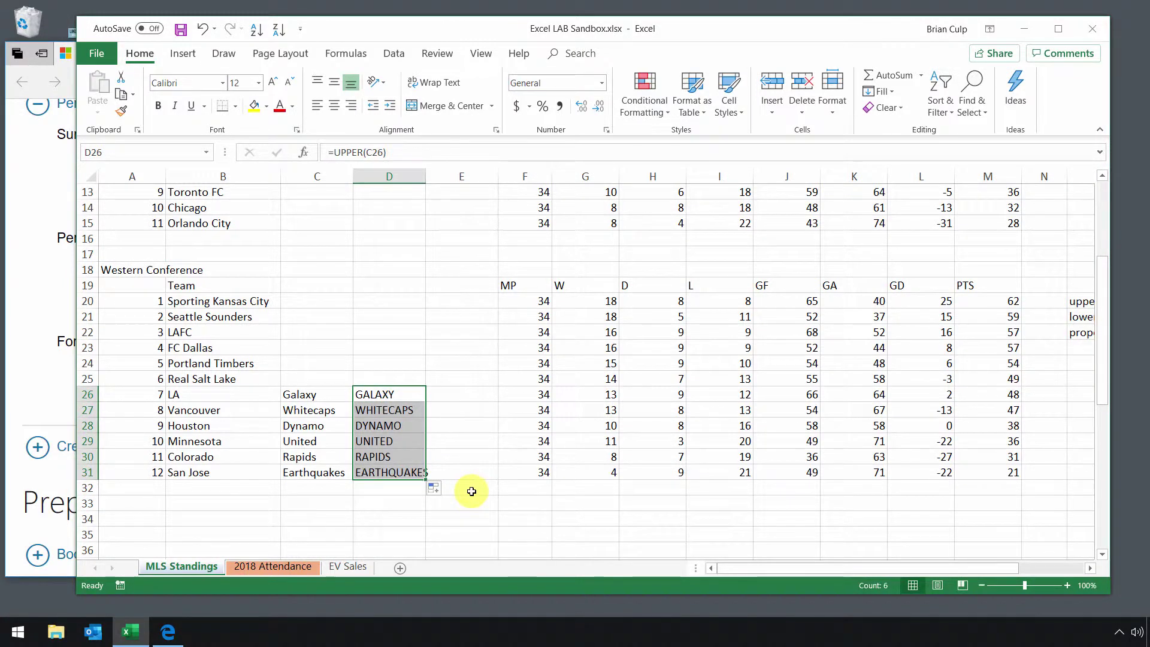
click(43, 390)
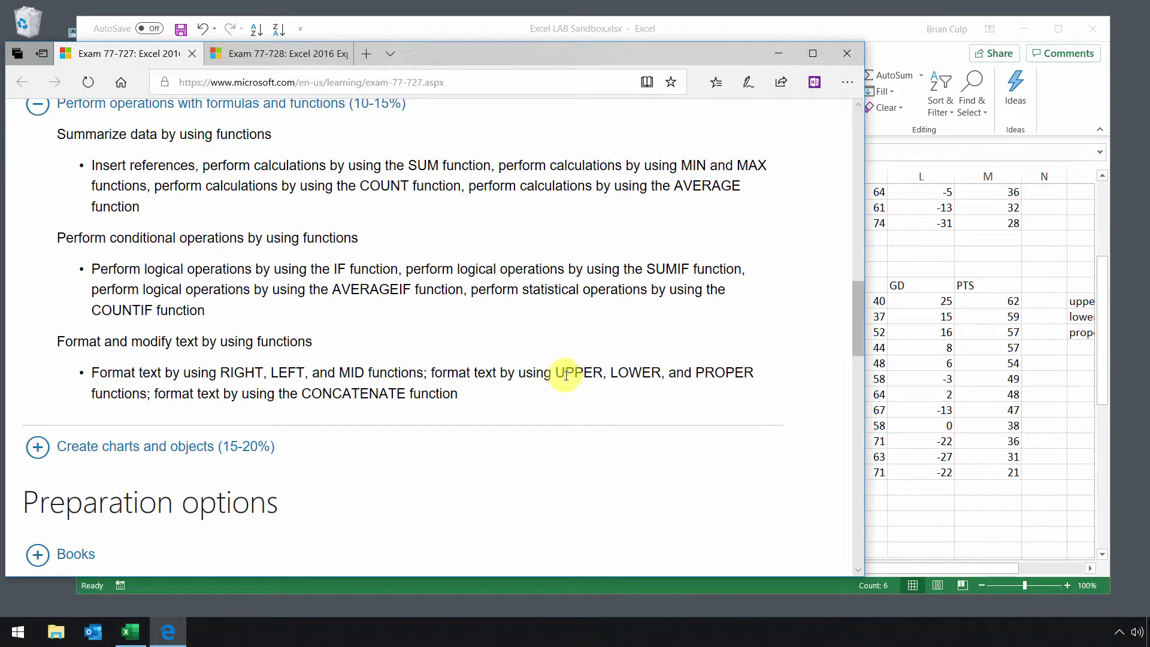
click(611, 371)
double_click(611, 371)
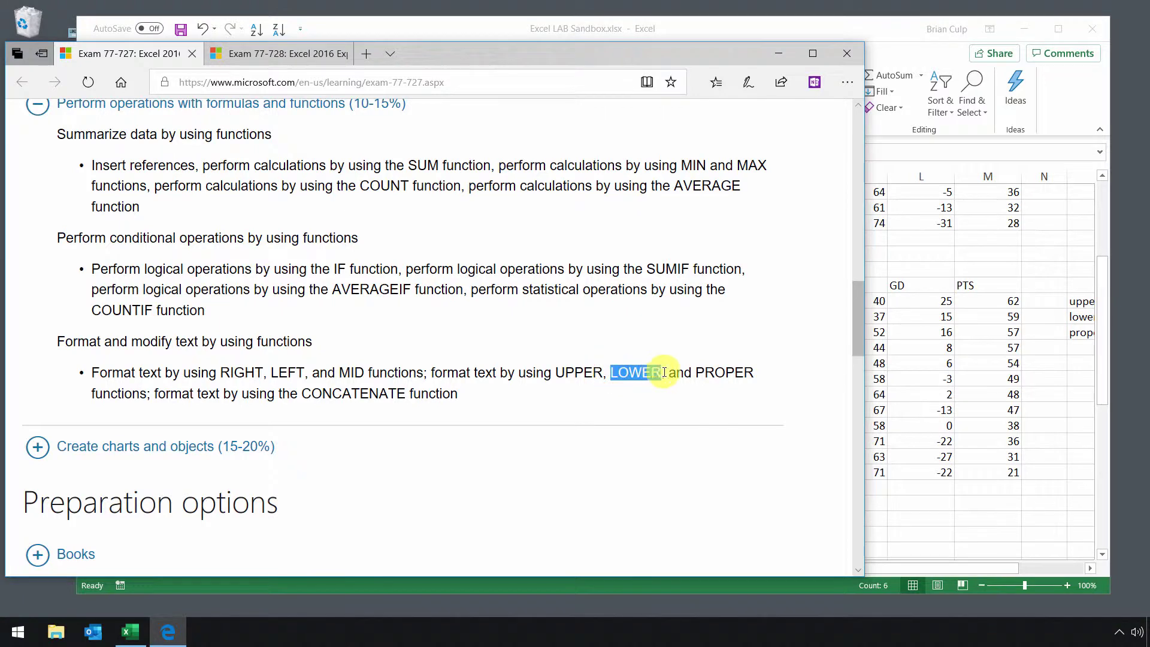
click(865, 34)
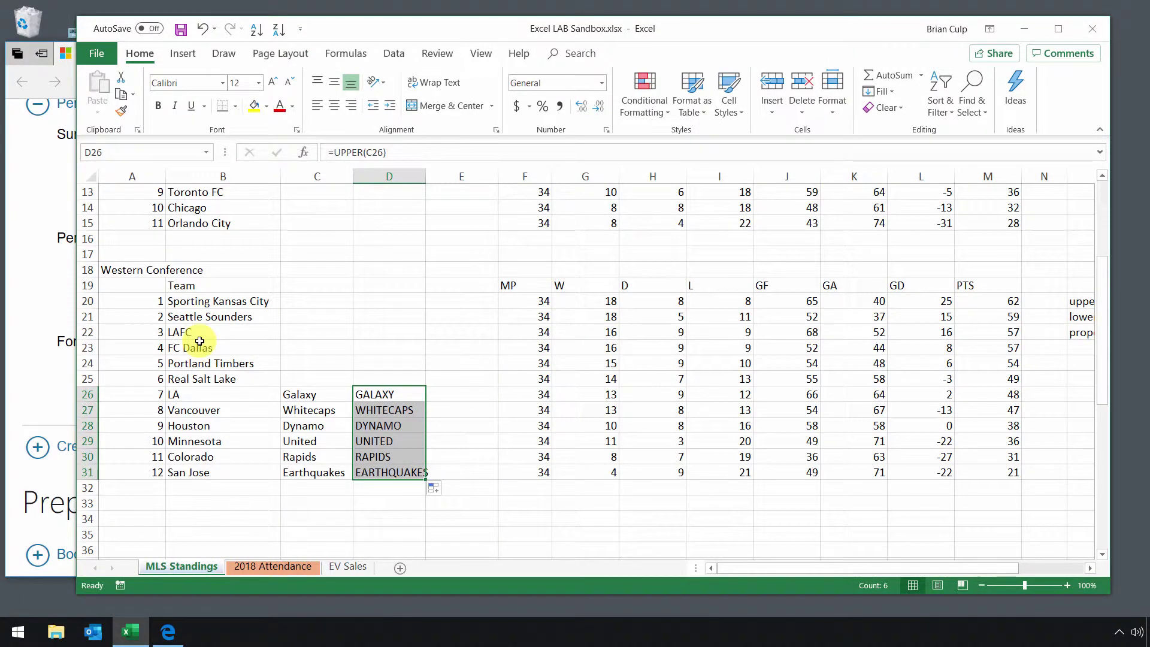
click(35, 303)
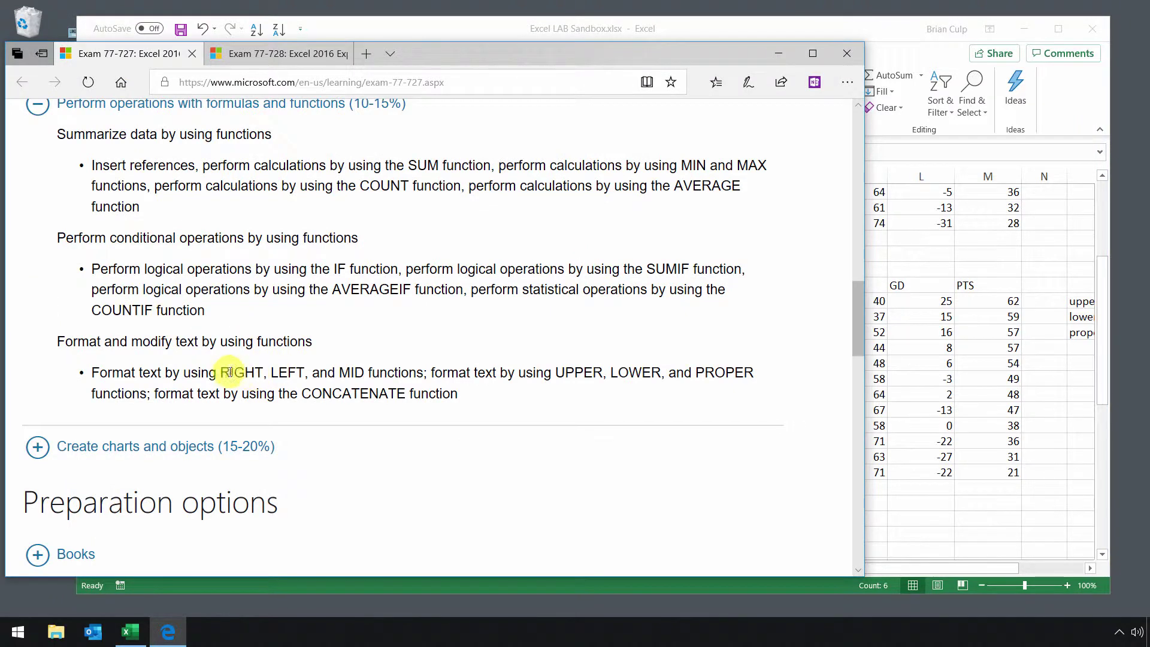
click(793, 32)
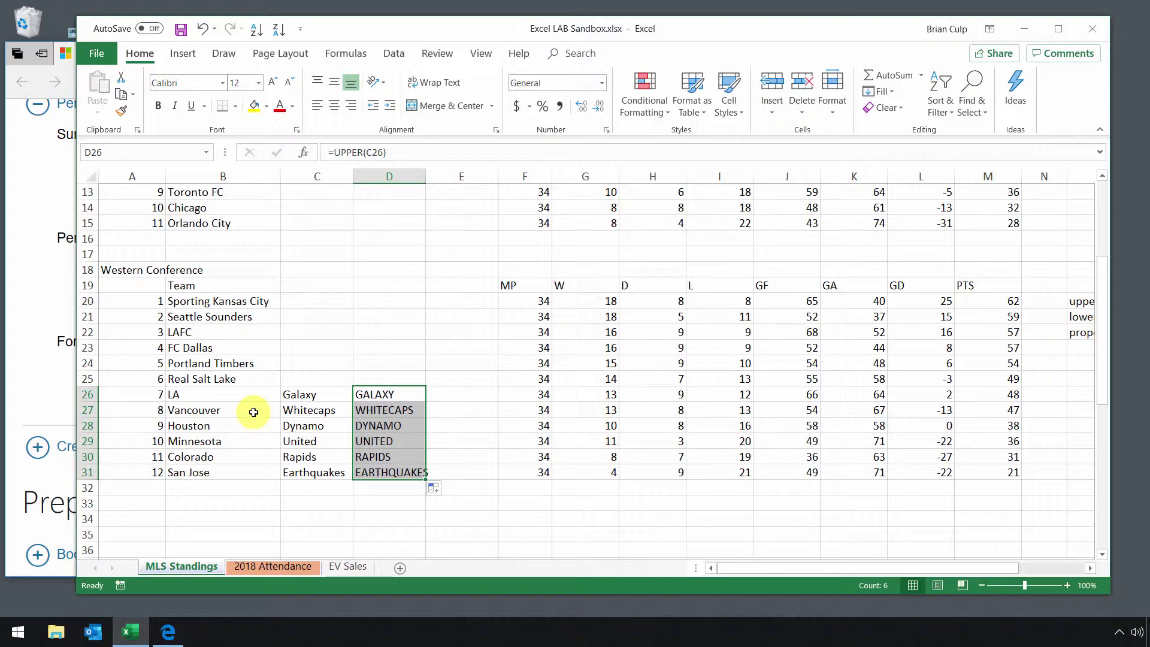
Build =RIGHT(B20,5) in E20 with Text B20 and Num_chars 5, previewing City.
click(433, 304)
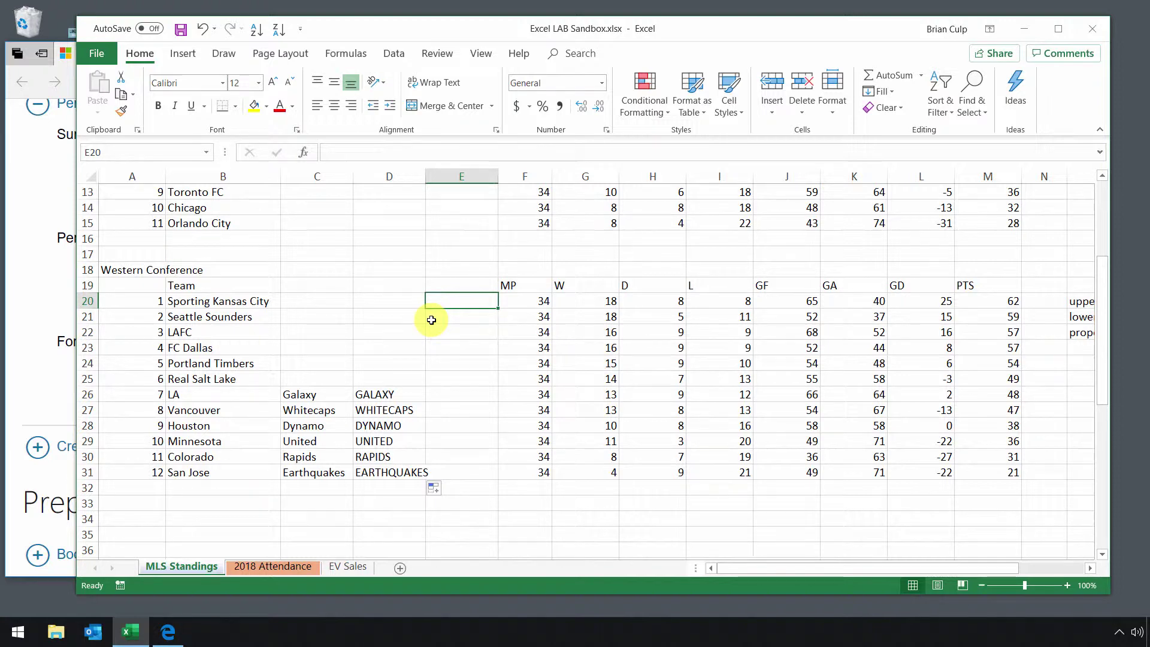
text(=r)
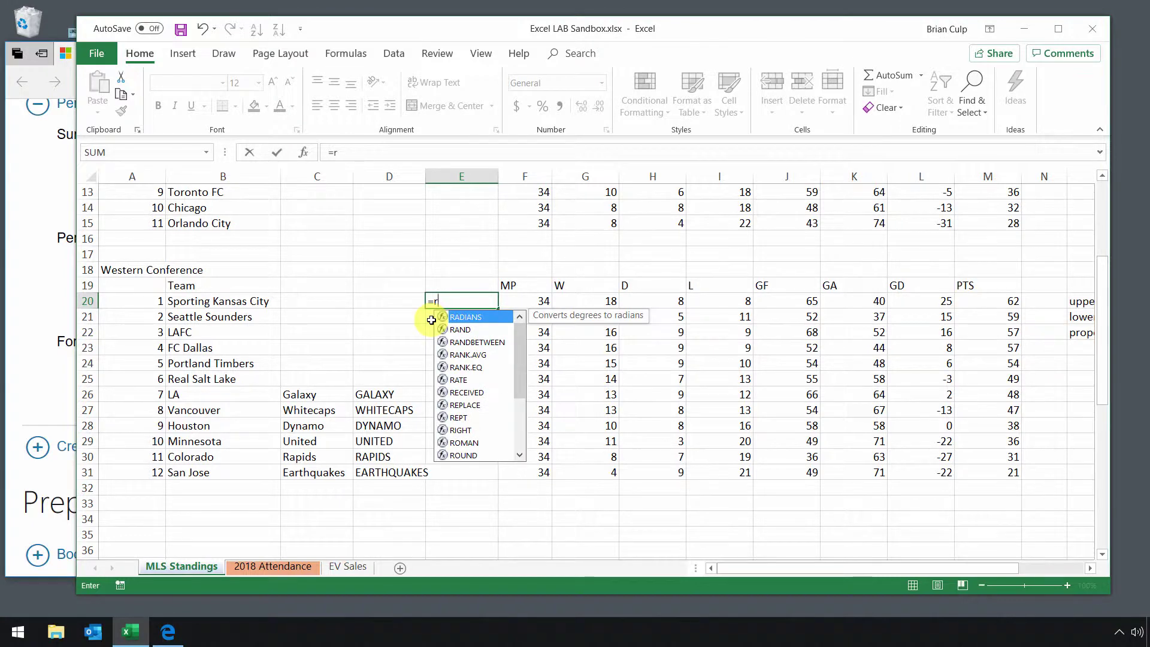
text(igh)
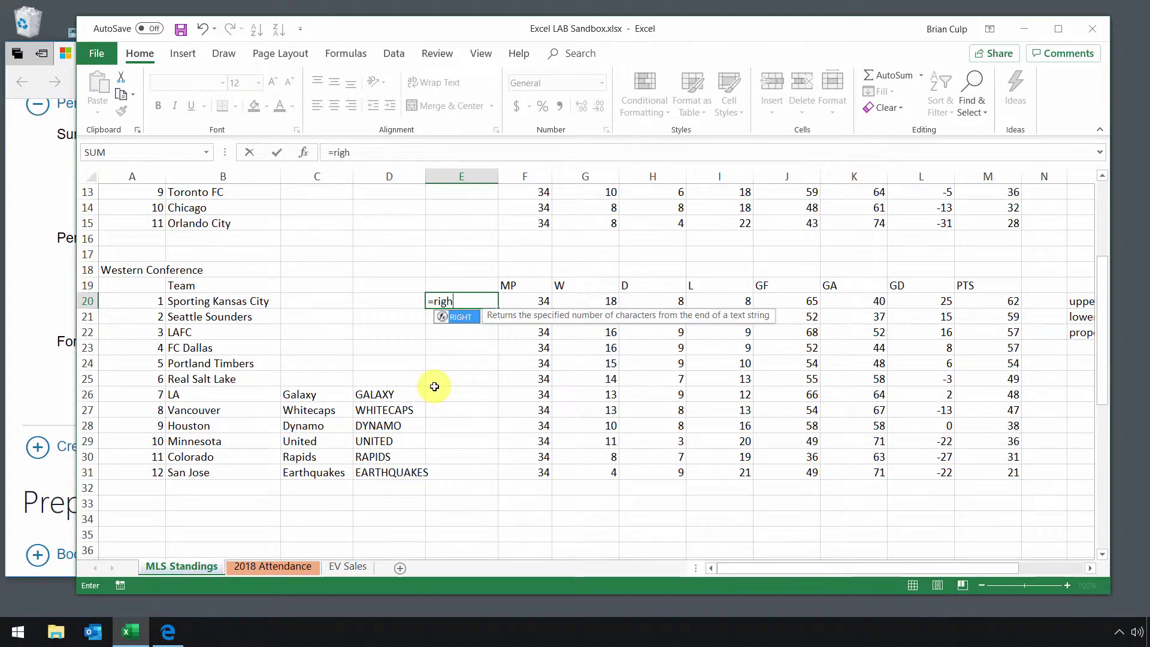
key(Tab)
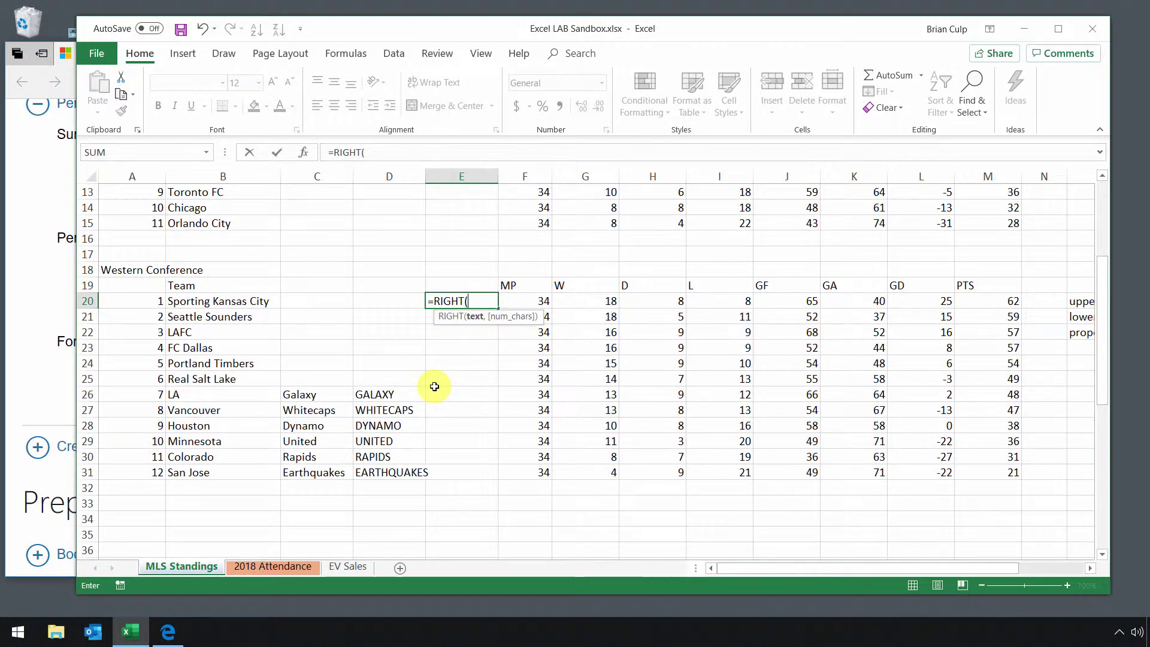
click(304, 154)
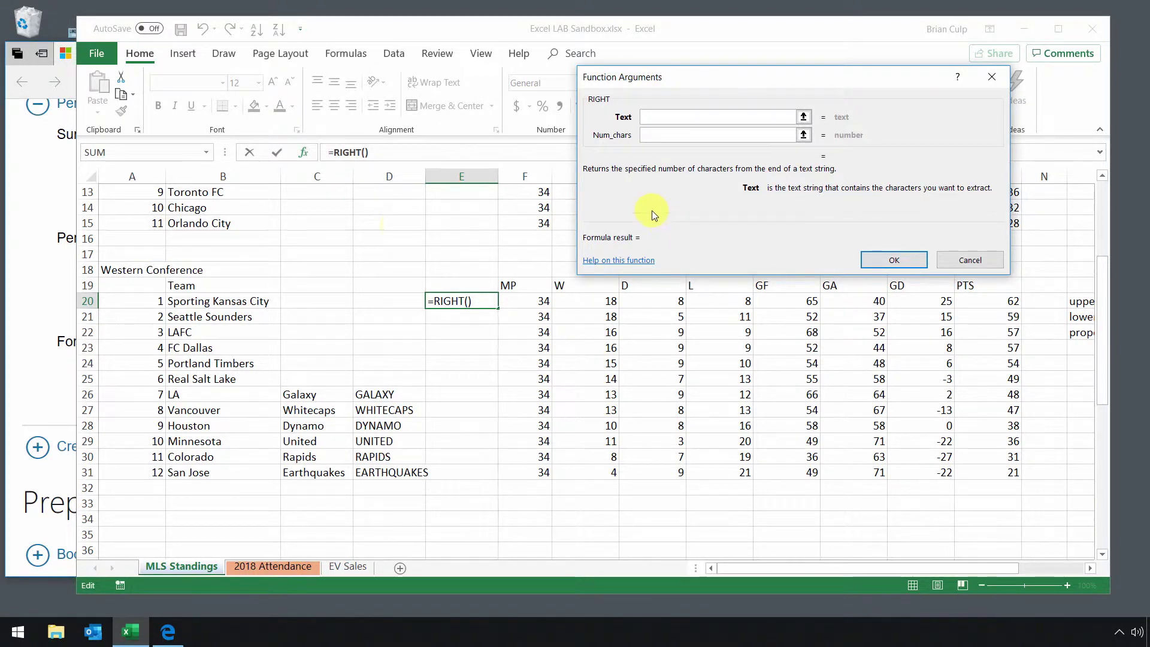
click(256, 301)
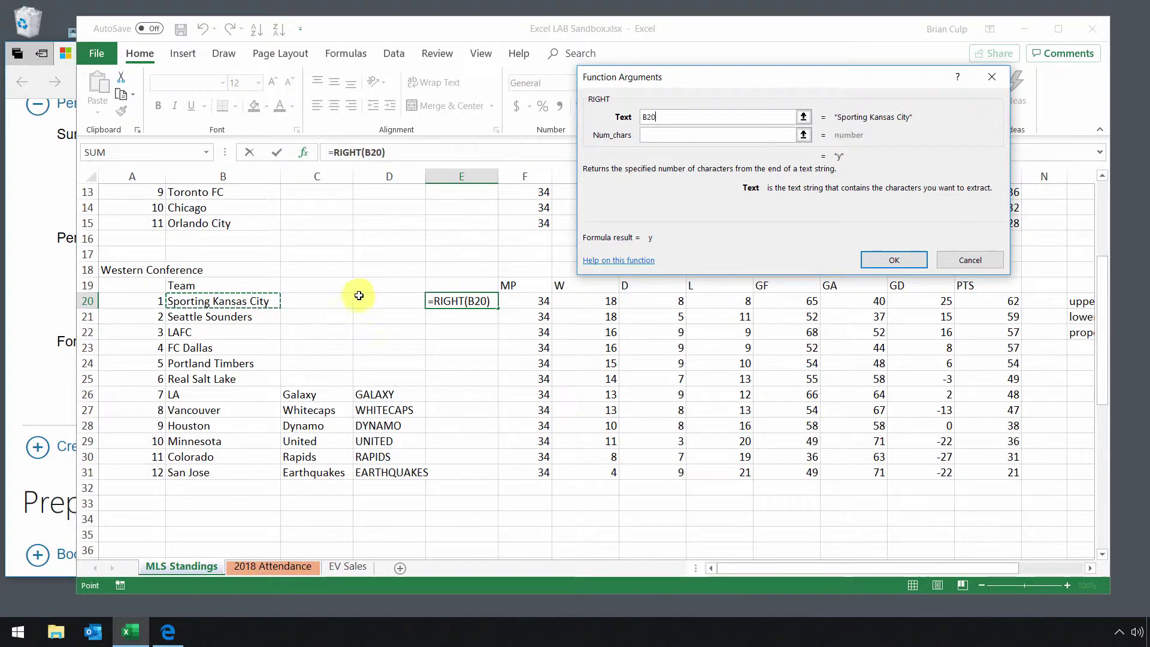
click(654, 136)
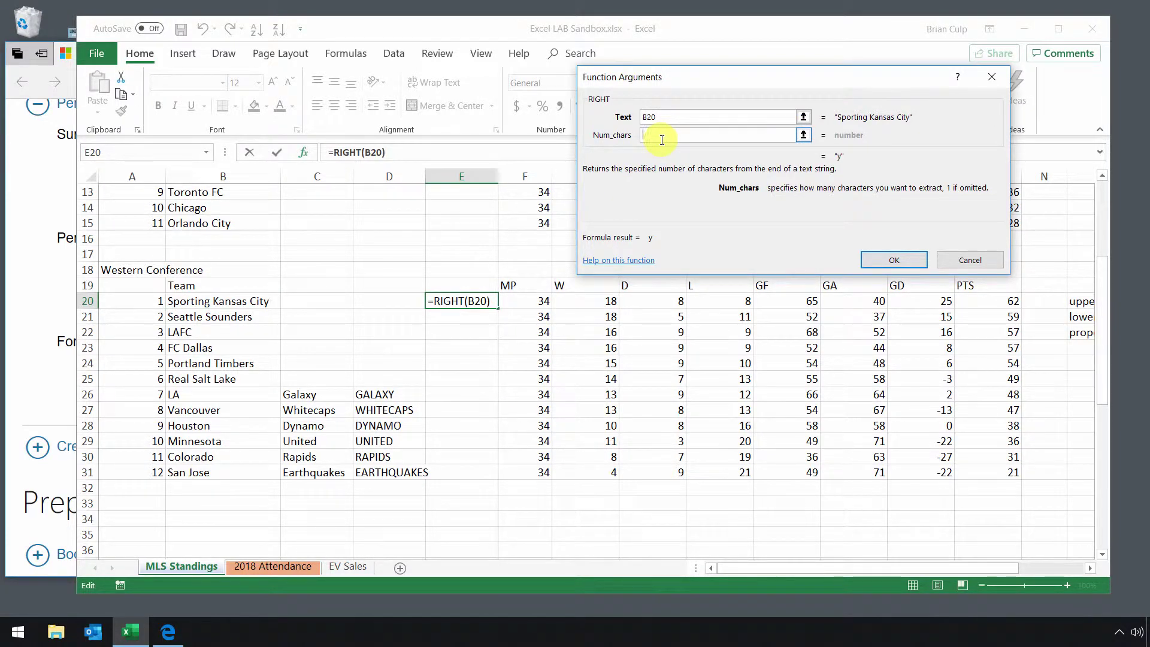
text(5)
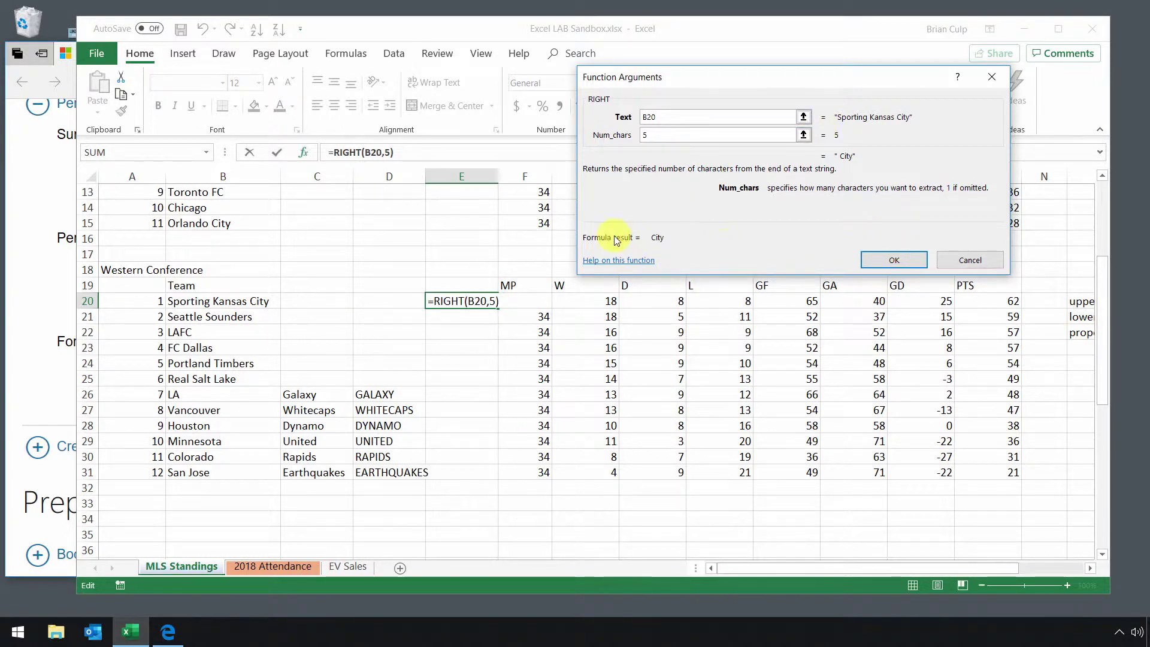
Confirm =RIGHT(B20,5), fill it down E20:E31, and check the formulas in E20 and E21.
click(869, 259)
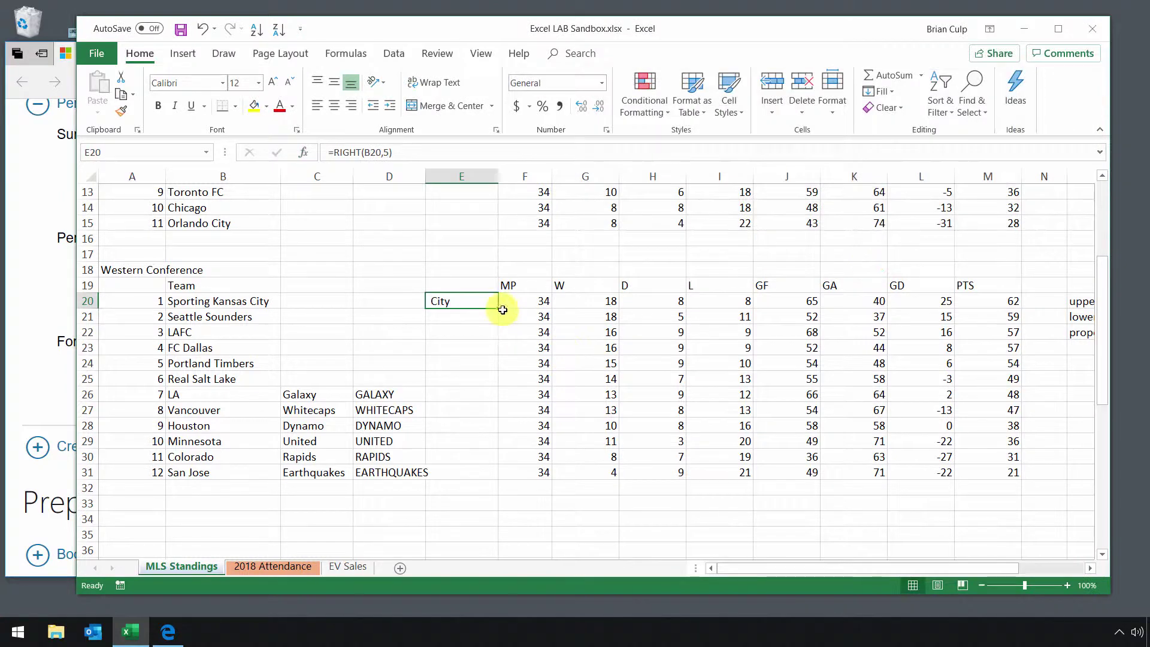
drag(495, 309, 498, 482)
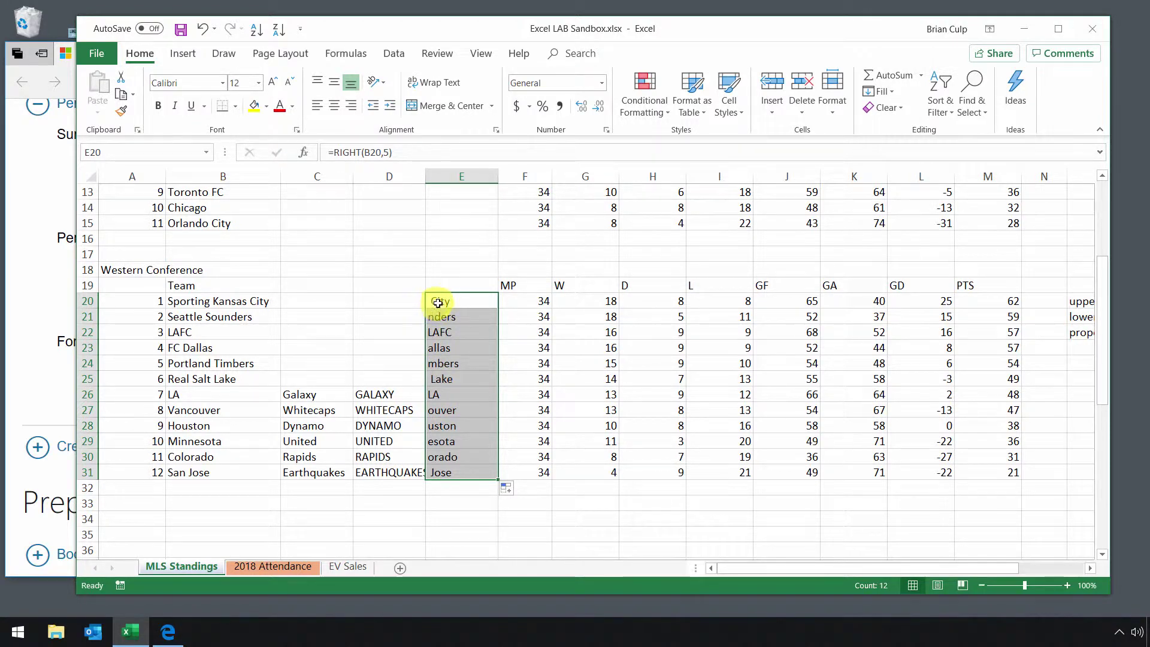
click(438, 303)
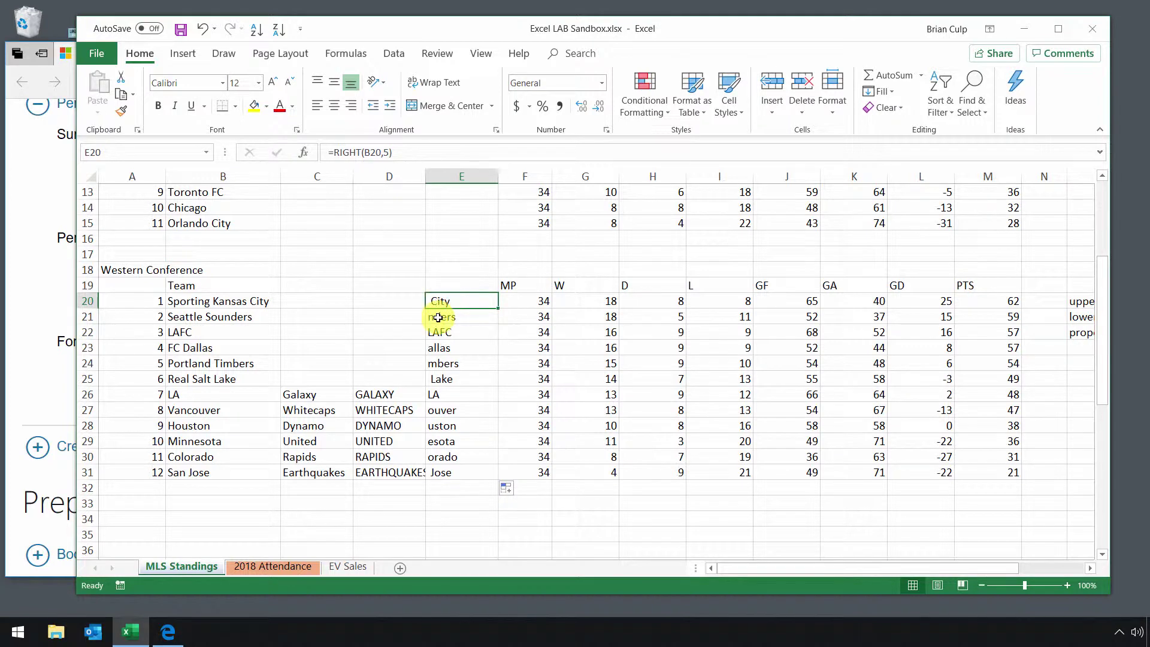
click(439, 317)
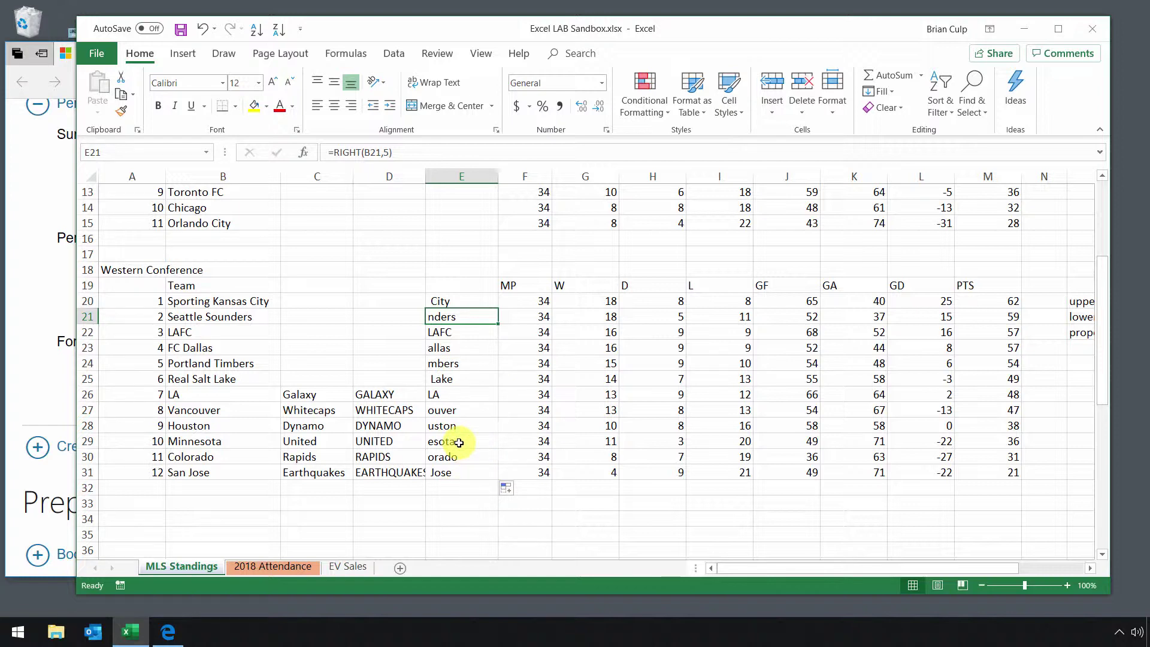
click(45, 400)
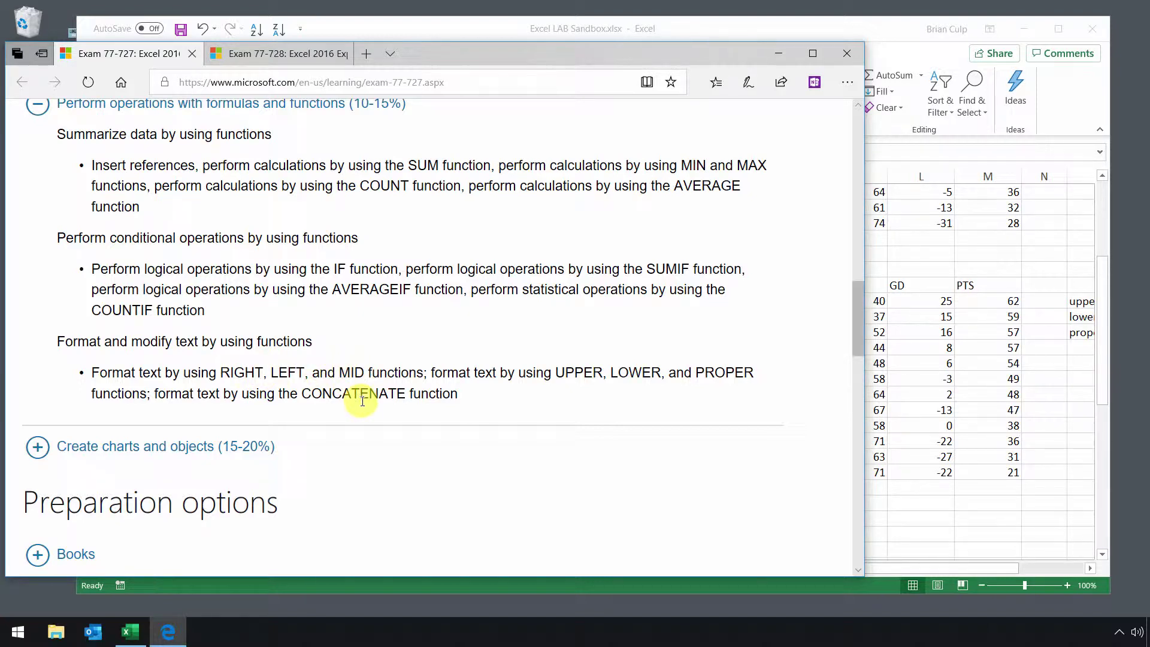
click(462, 27)
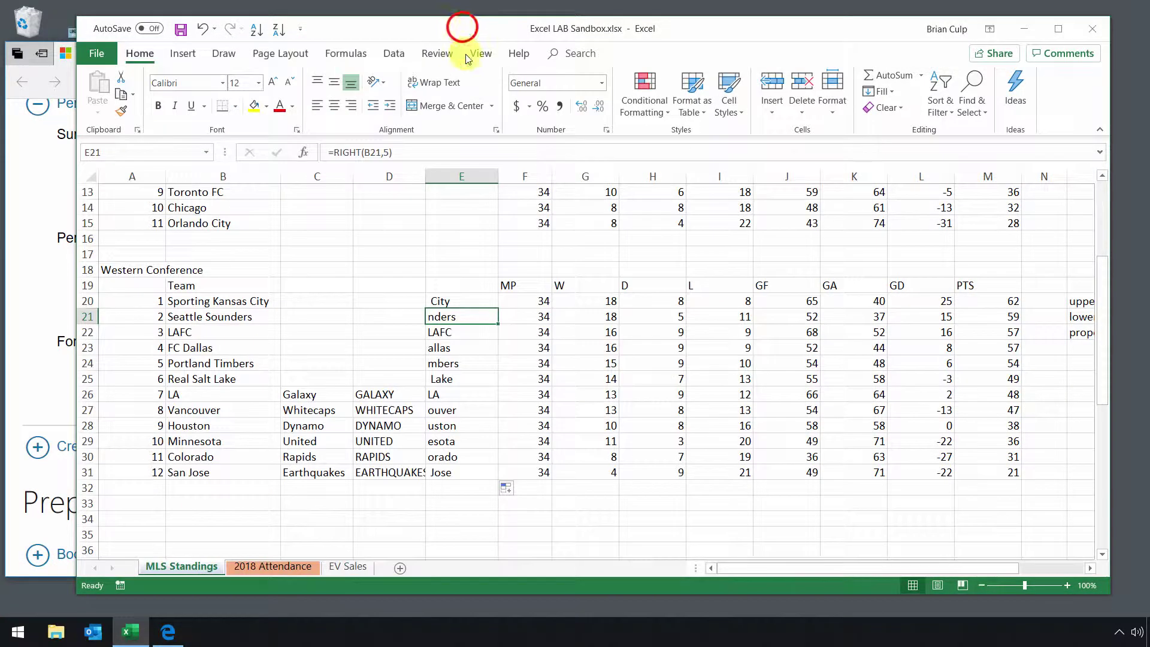